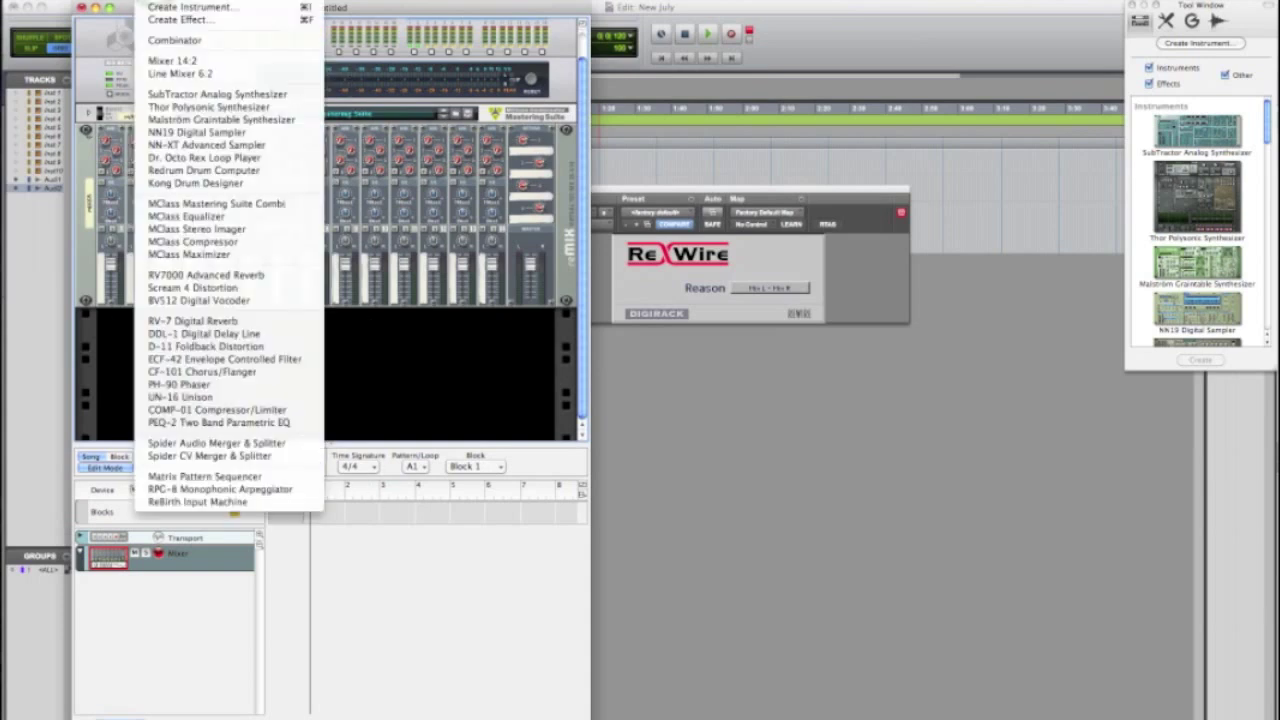
Step: Open the Create menu to add a Redrum Drum Computer to the rack
left_click(254, 173)
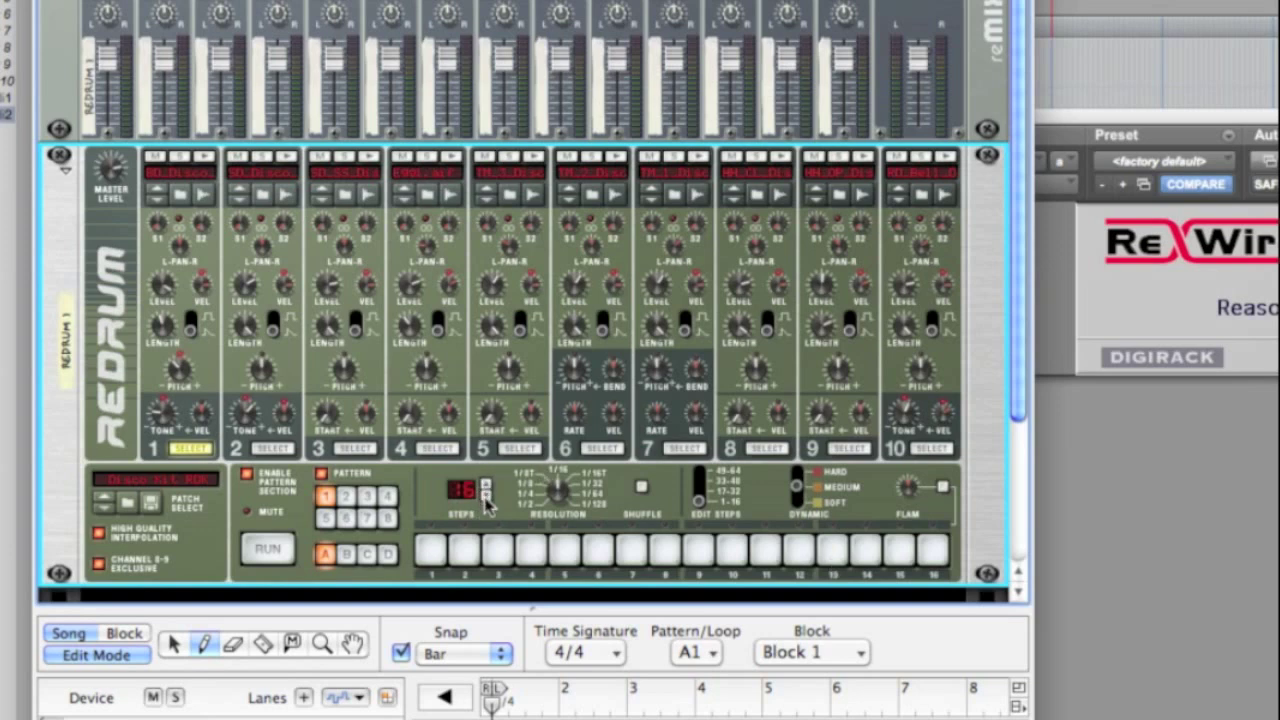
Step: Try shorter pattern lengths with the Steps arrows, then return to 16 steps
left_click(486, 496)
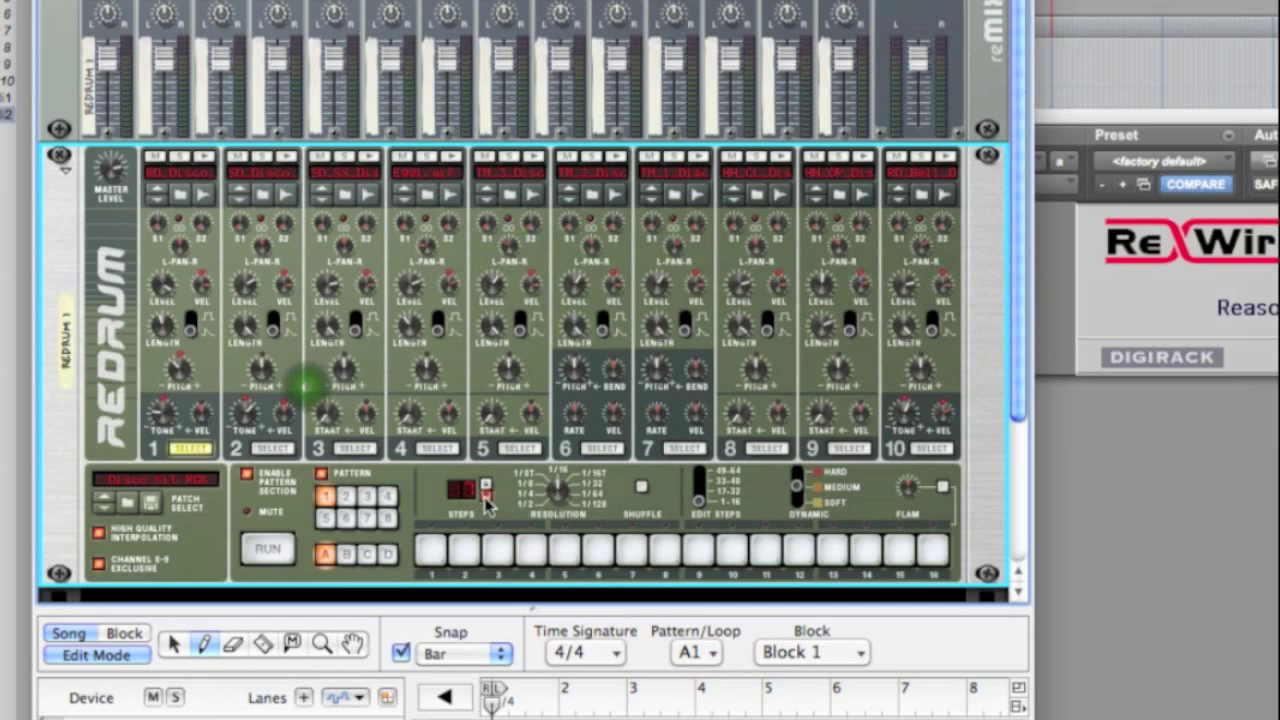
left_click(486, 497)
left_click(486, 486)
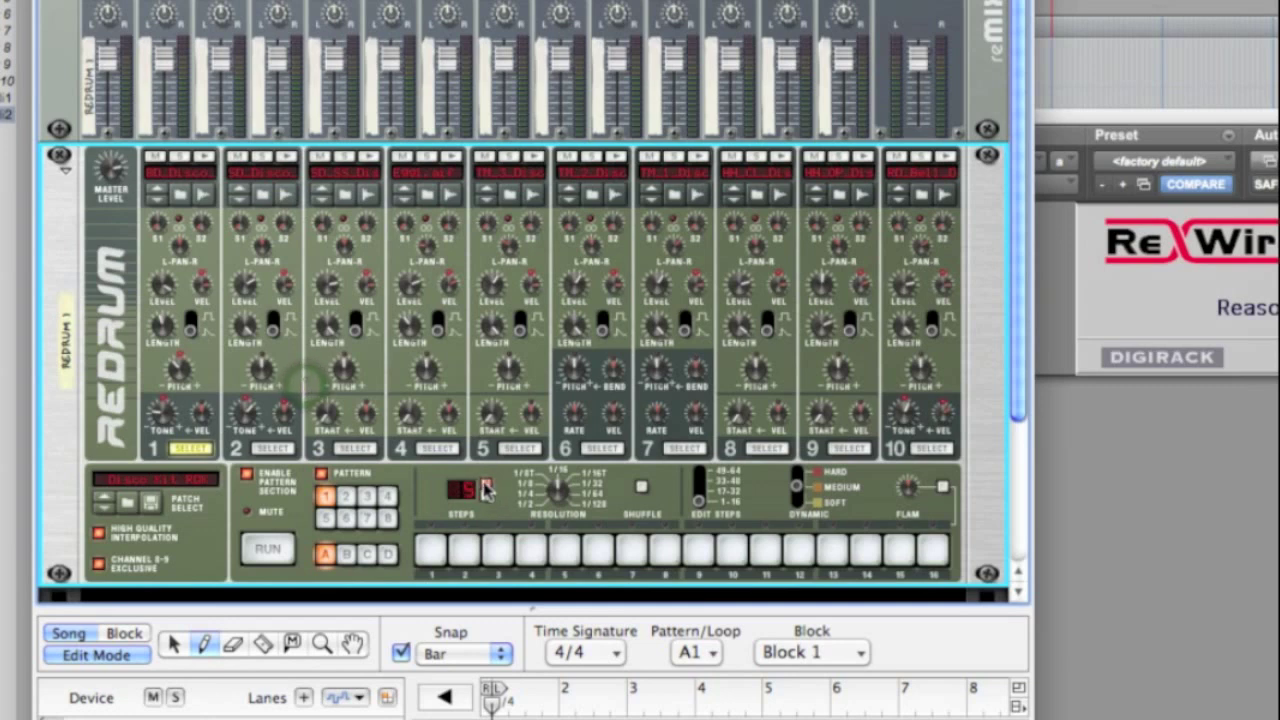
left_click(486, 486)
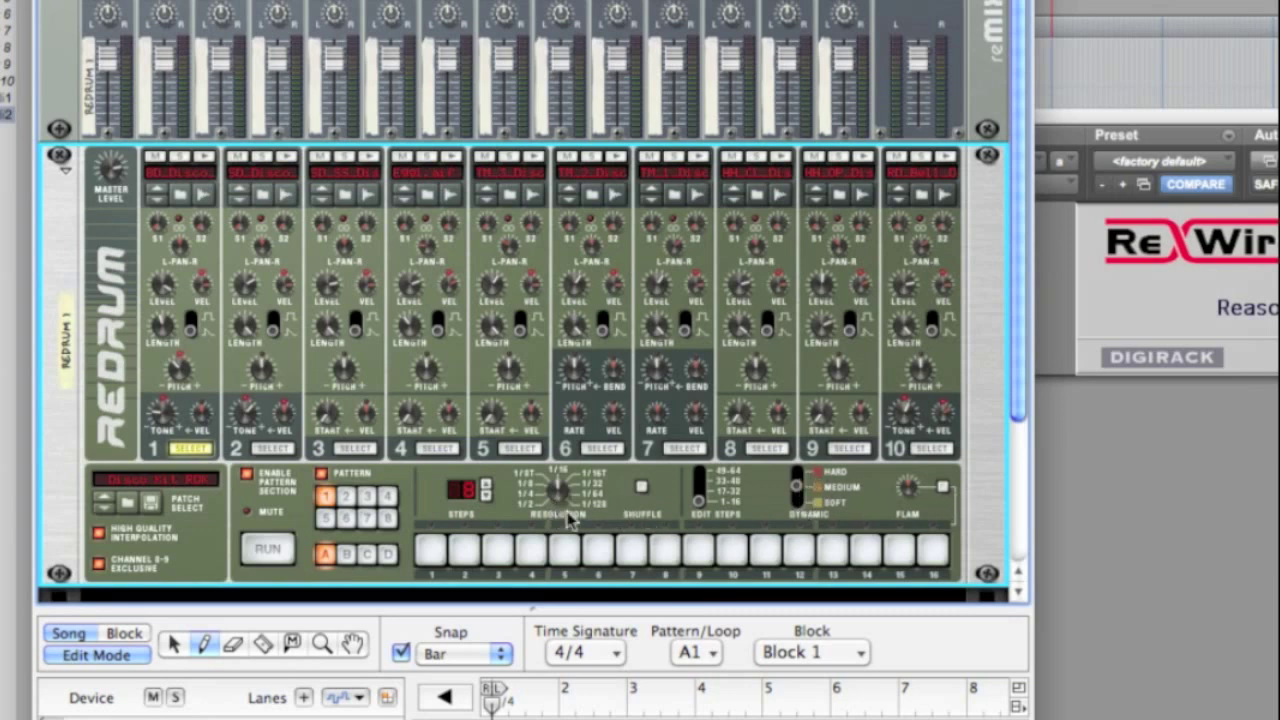
left_click(487, 490)
left_click(203, 165)
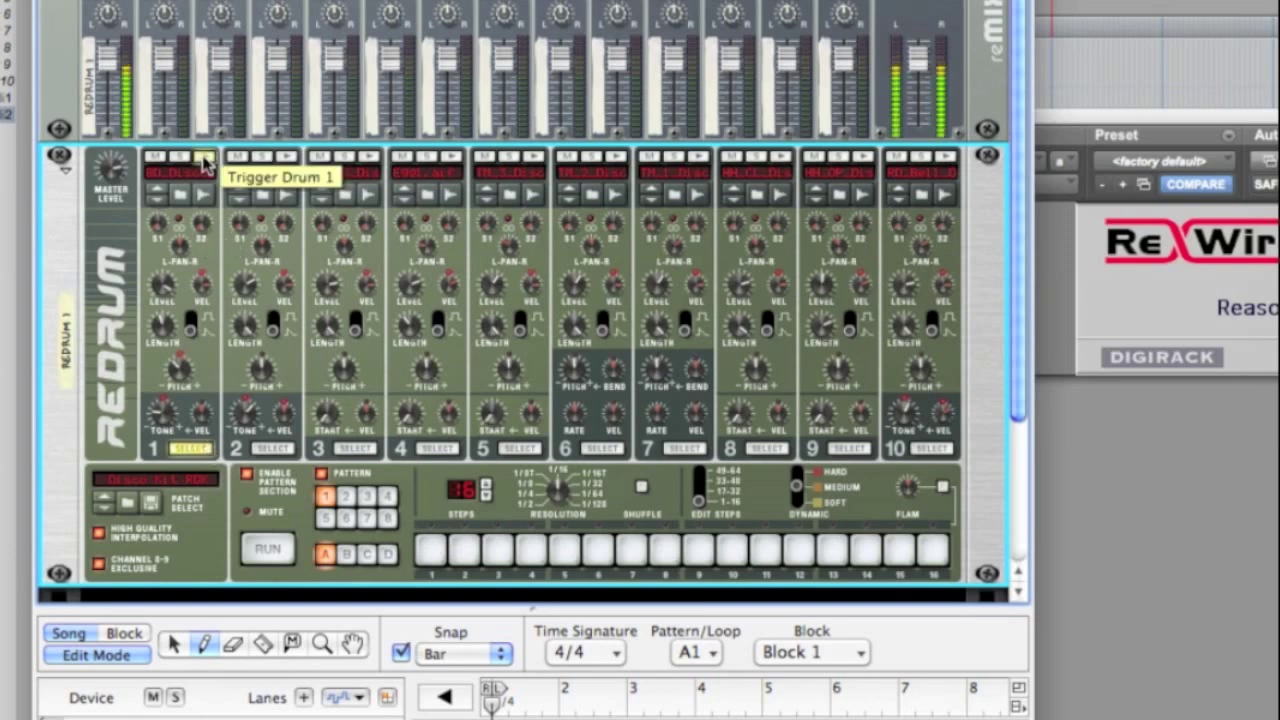
left_click(284, 162)
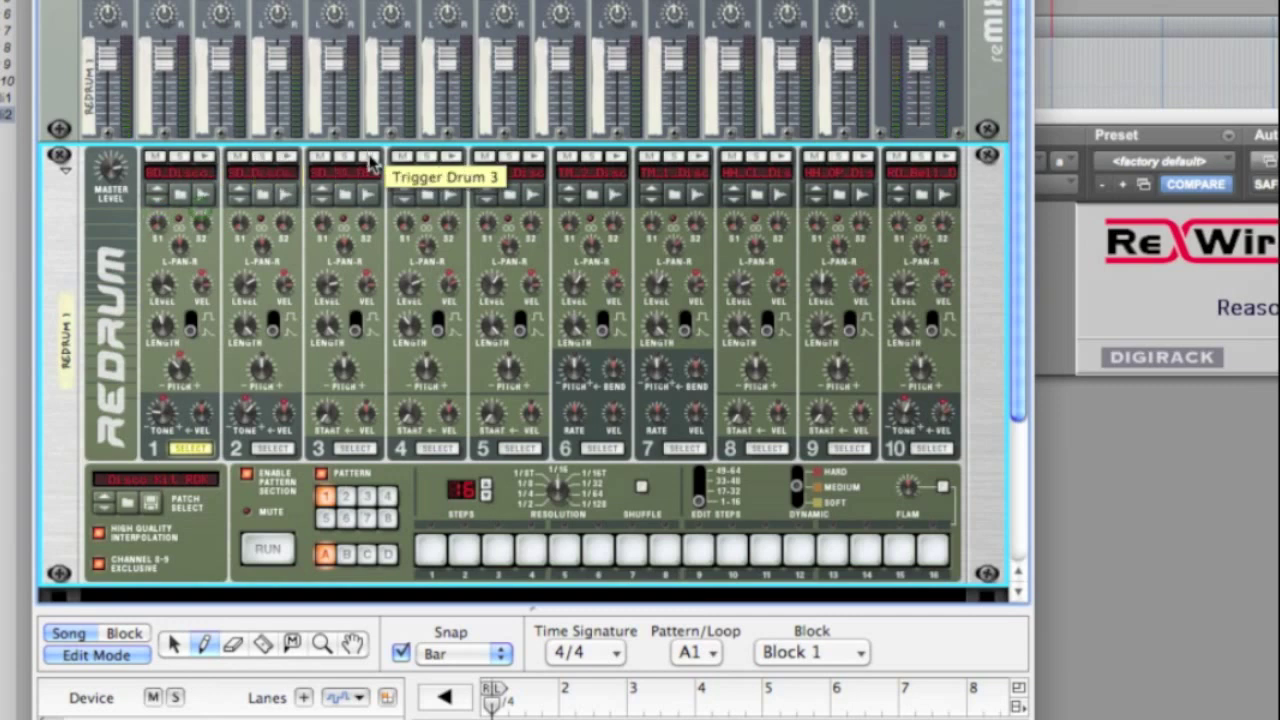
left_click(372, 162)
left_click(459, 162)
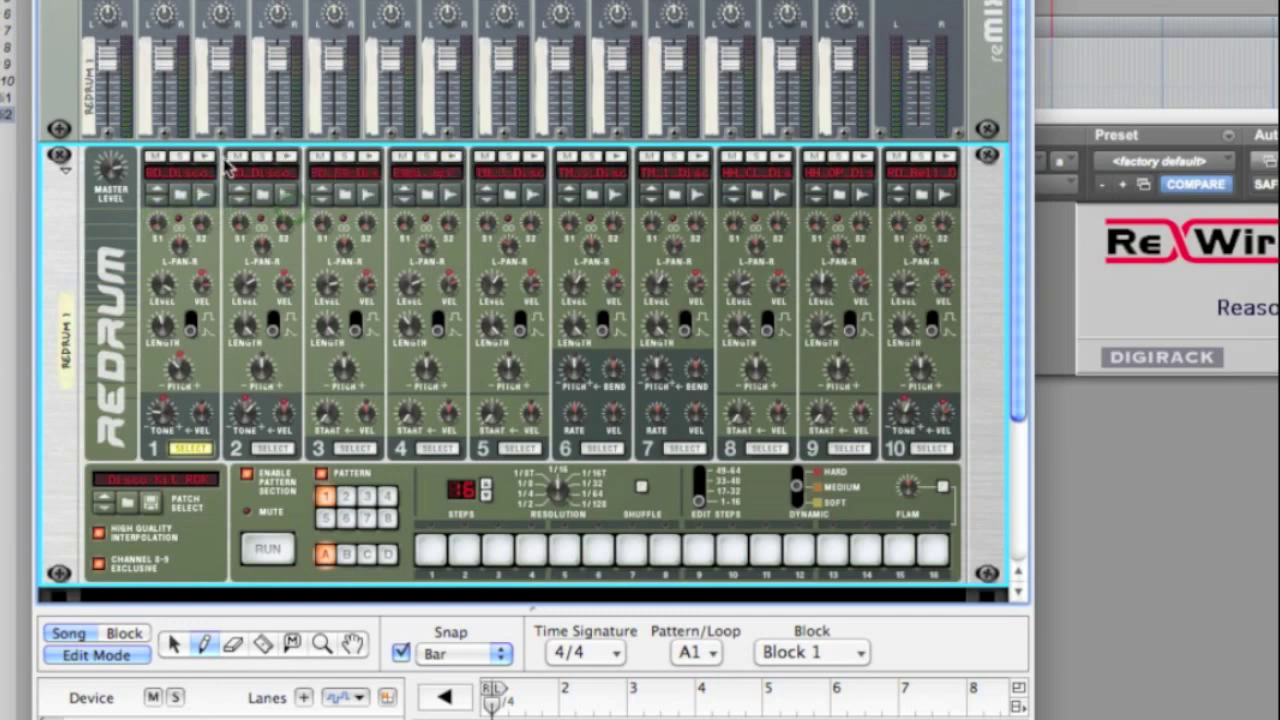
left_click(182, 198)
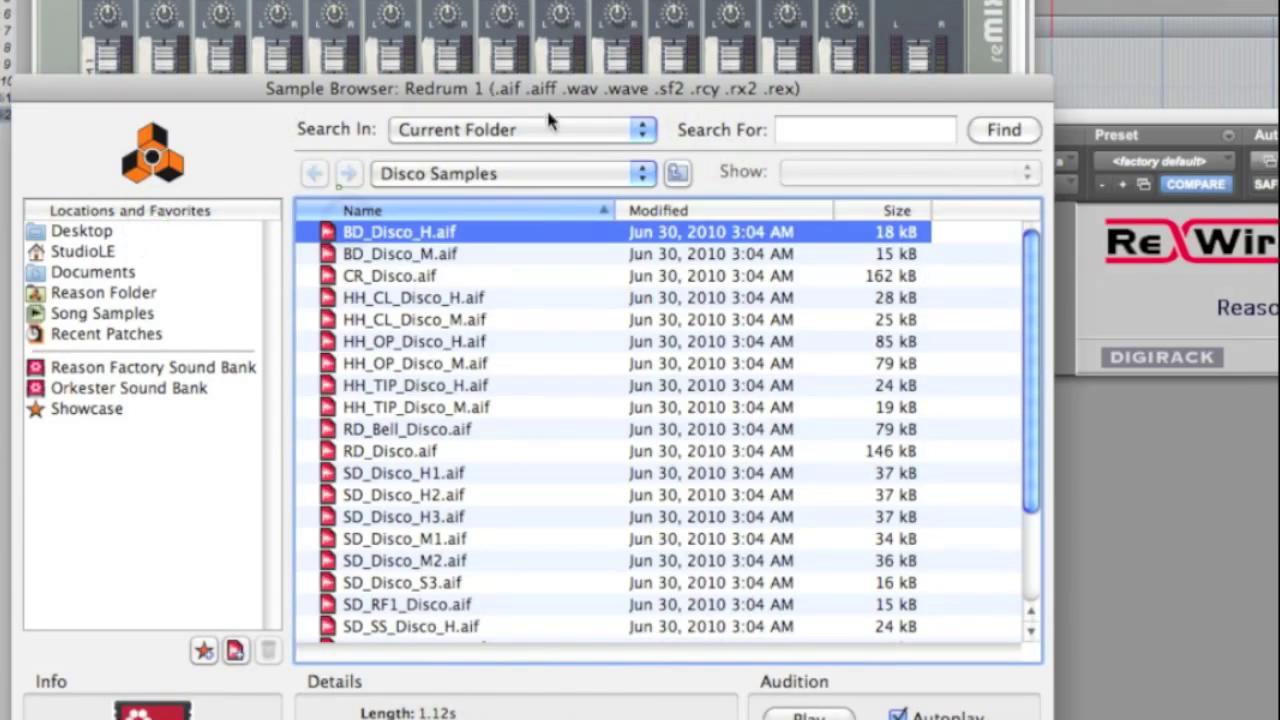
left_click(434, 172)
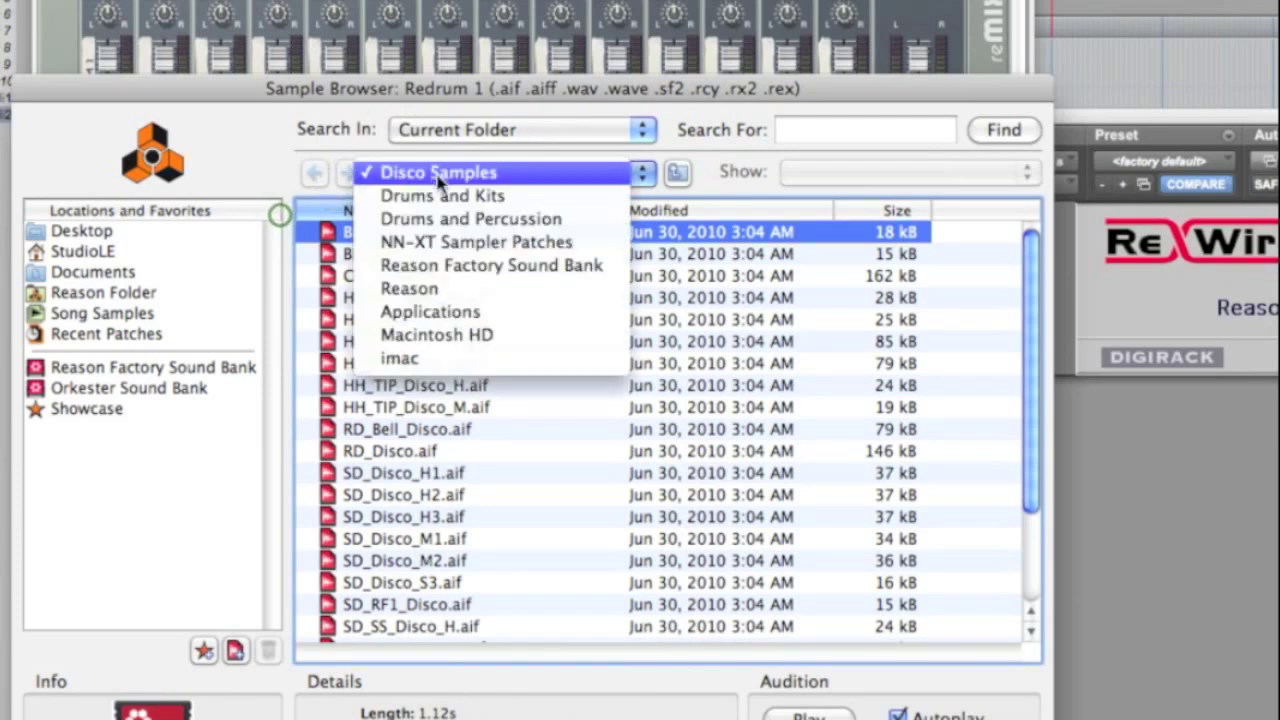
left_click(437, 196)
double_click(425, 320)
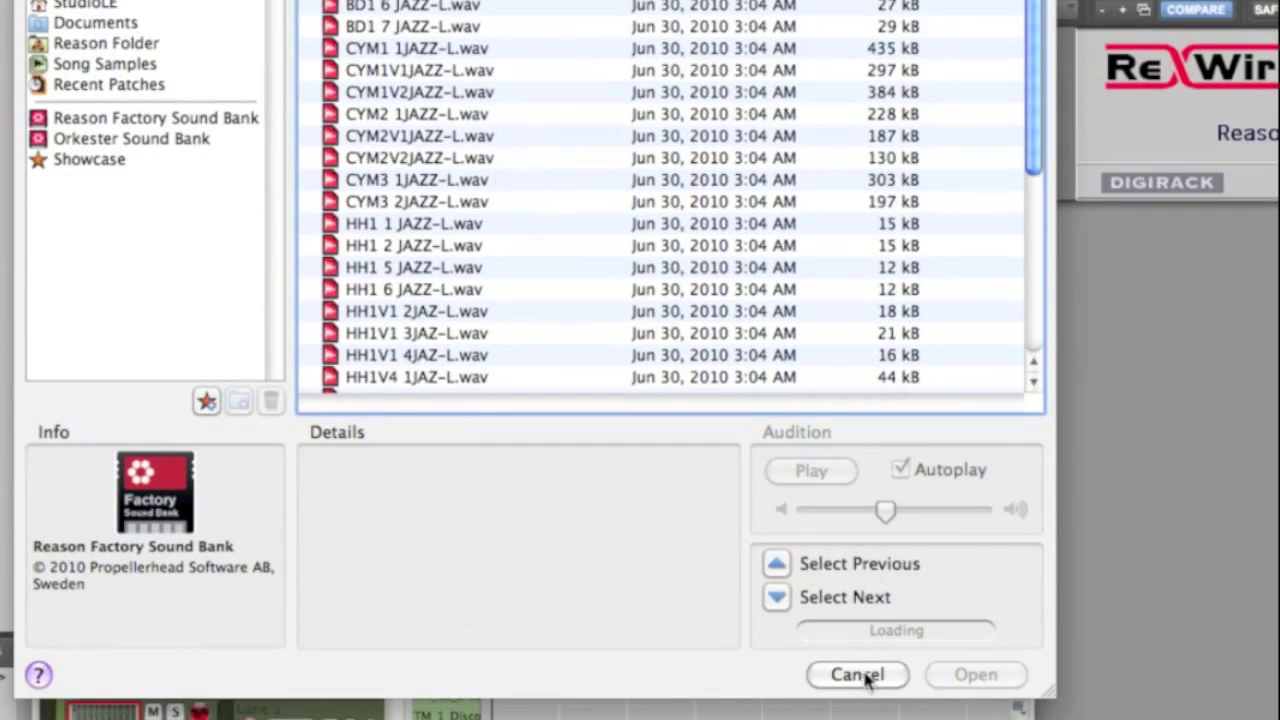
left_click(857, 675)
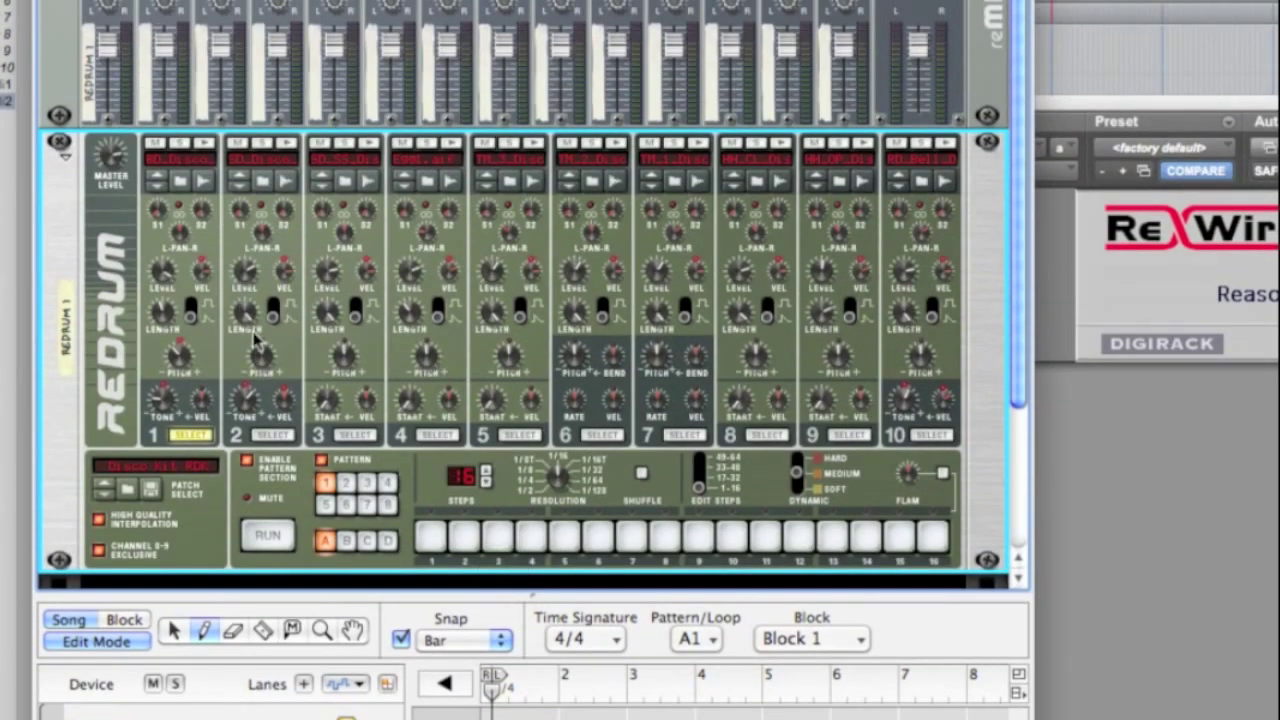
Step: Start the pattern and program drum 1 hits on steps 1, 6, 8, 11, 12 and 14
left_click(281, 550)
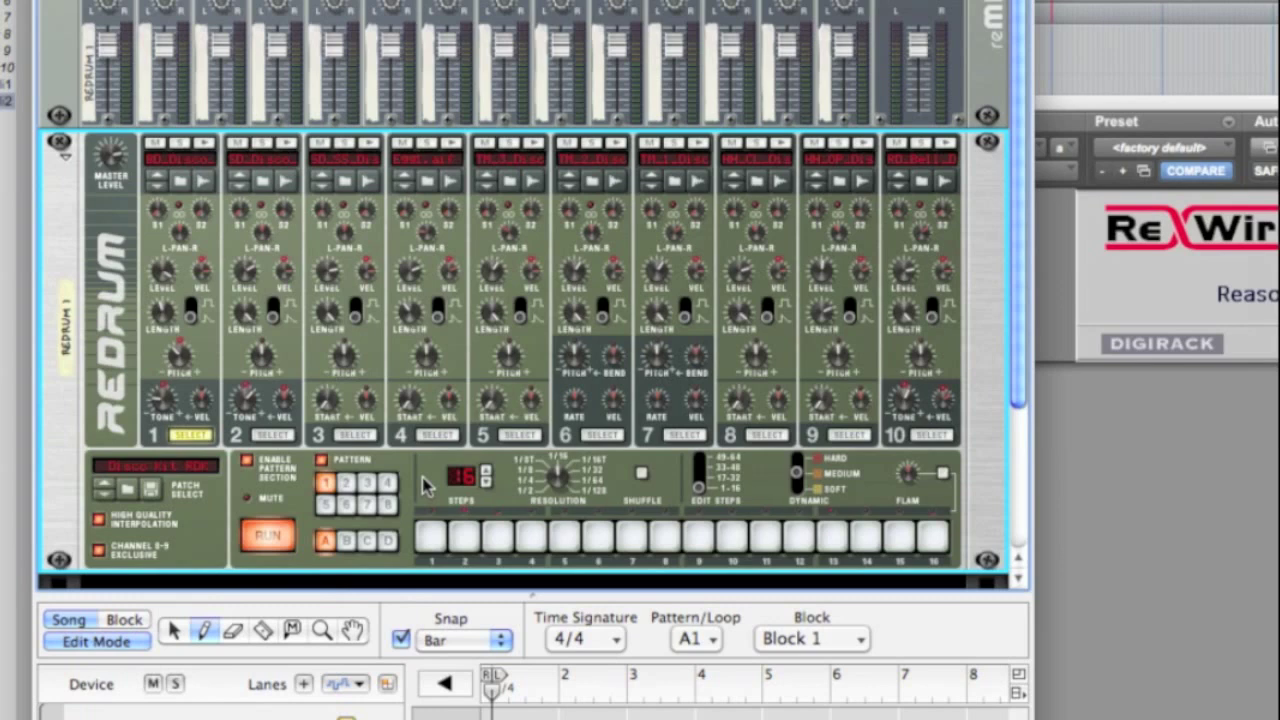
left_click(430, 537)
left_click(597, 537)
left_click(665, 537)
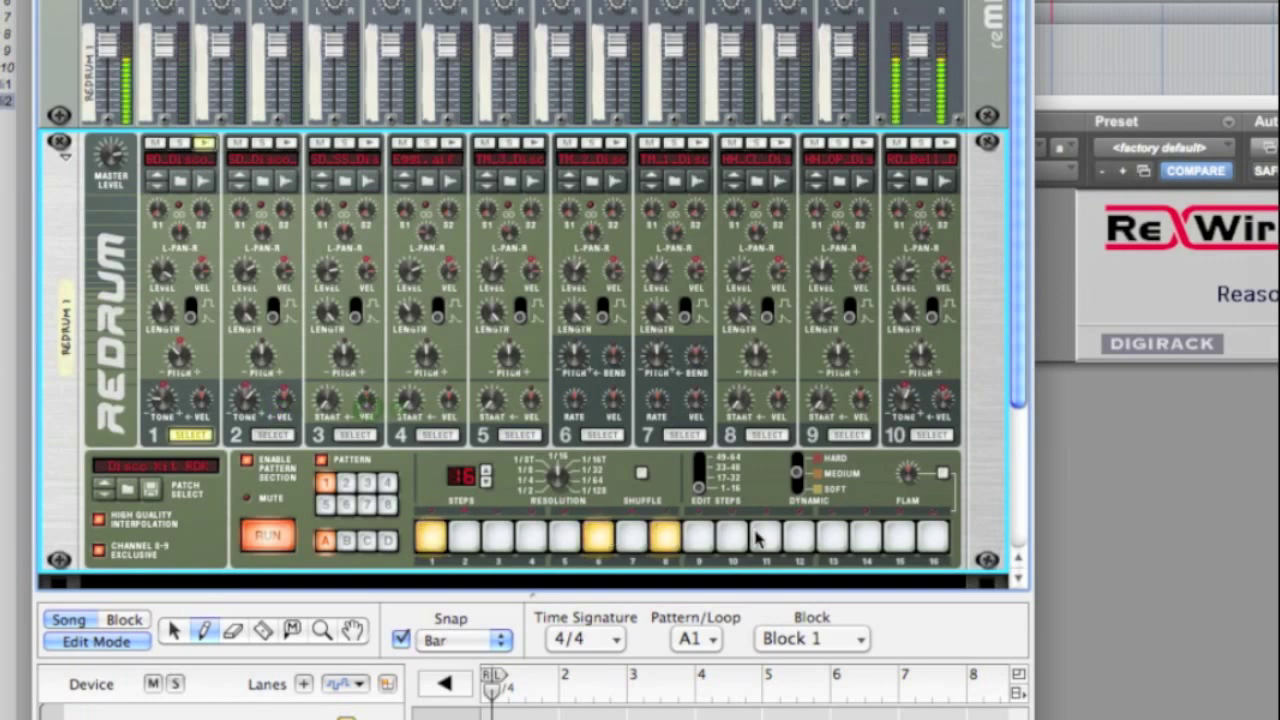
left_click(762, 538)
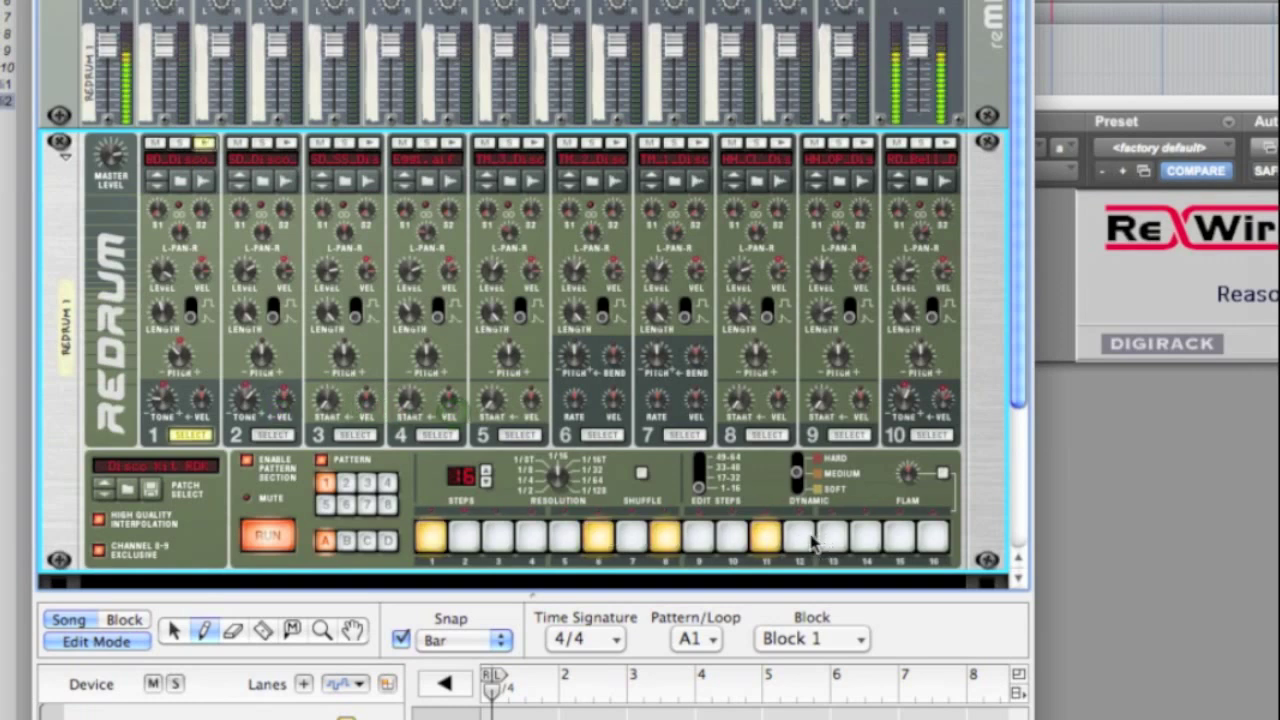
left_click(808, 538)
left_click(866, 537)
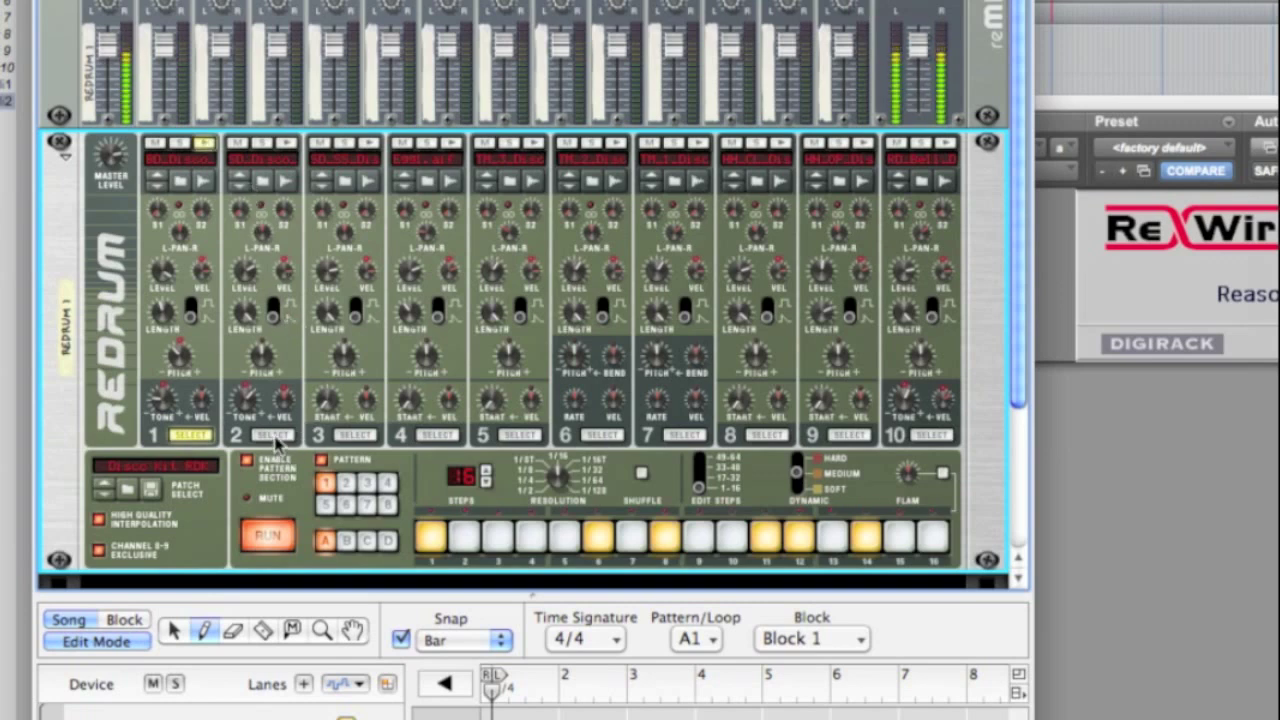
Step: Select drum 2 and add its hit on step 13 with the pattern running
left_click(272, 532)
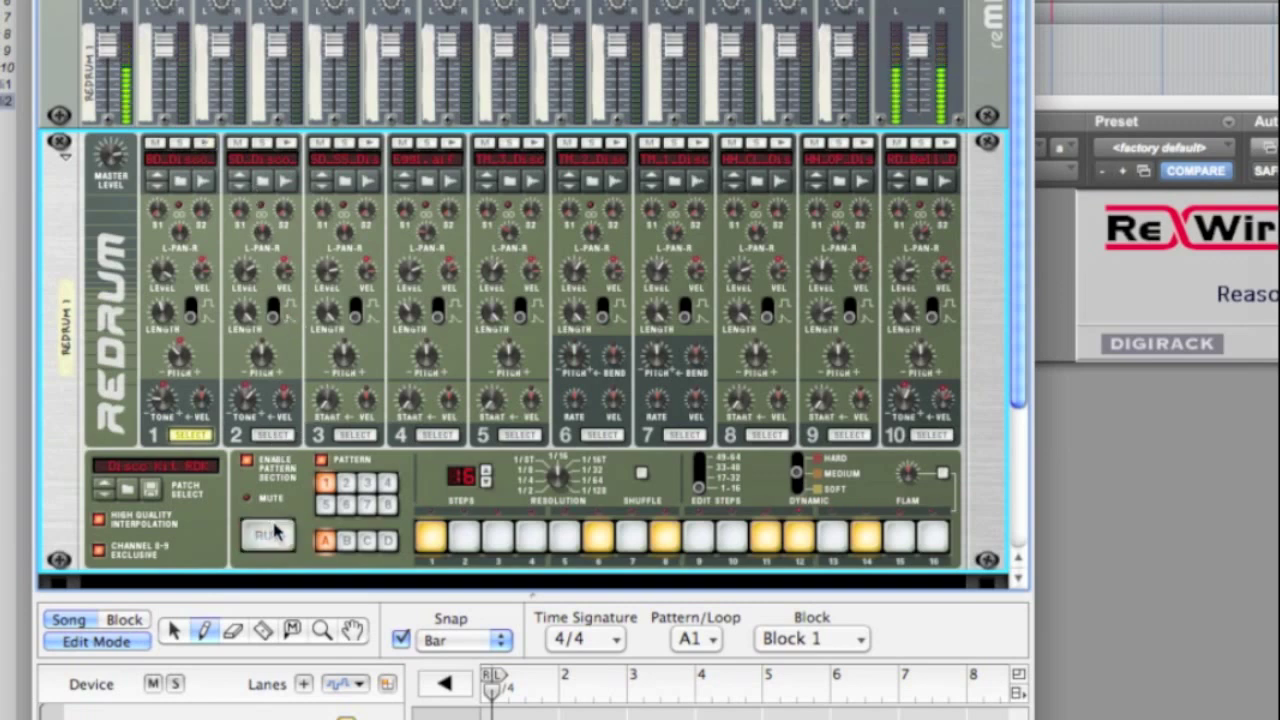
left_click(272, 436)
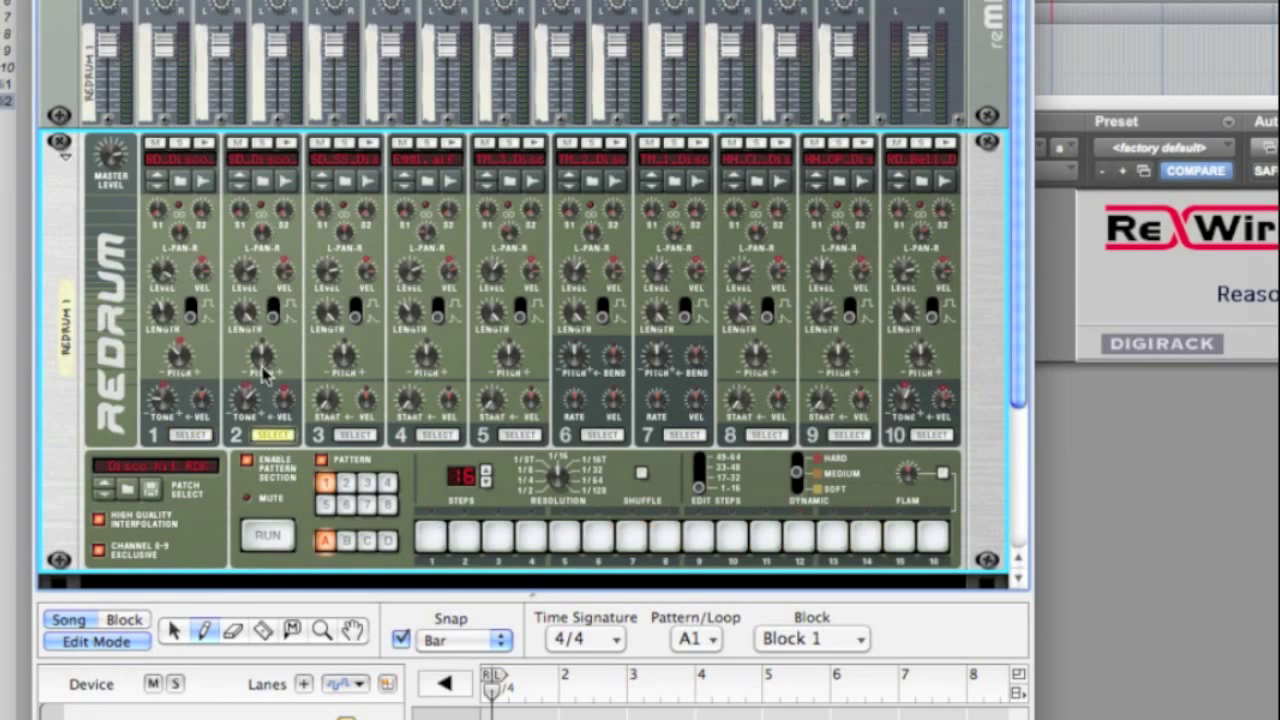
left_click(272, 536)
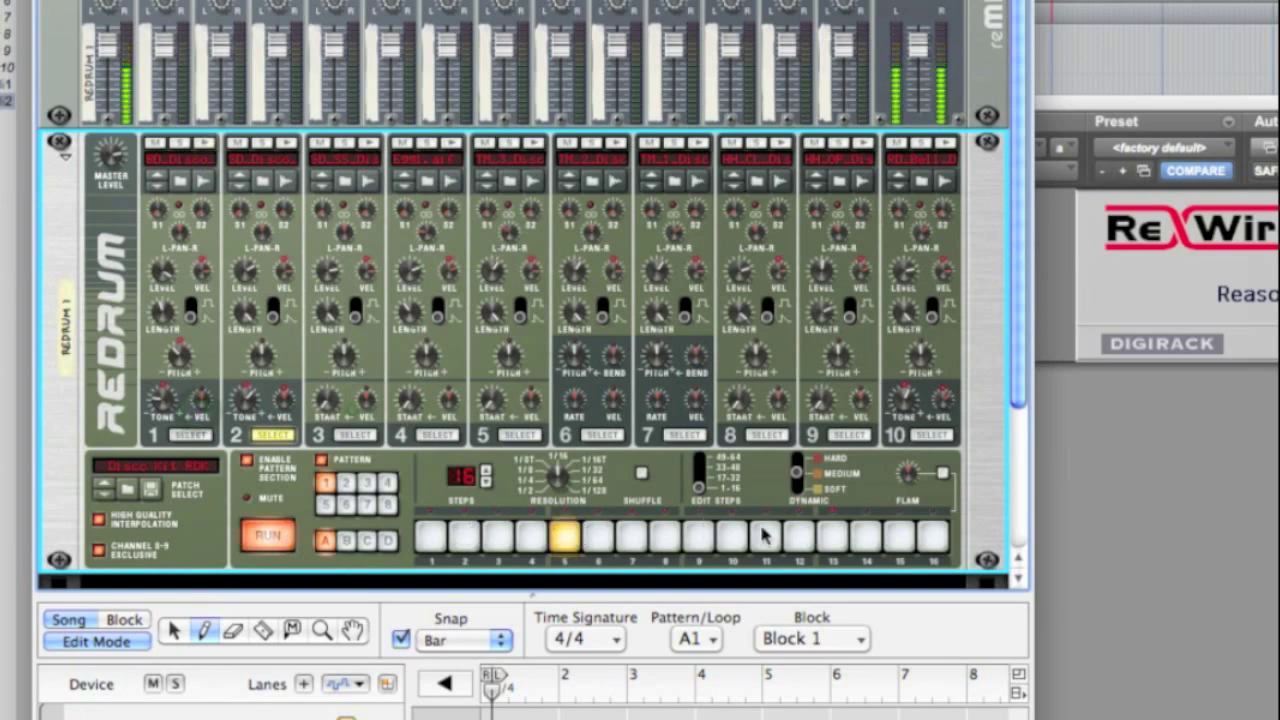
left_click(832, 536)
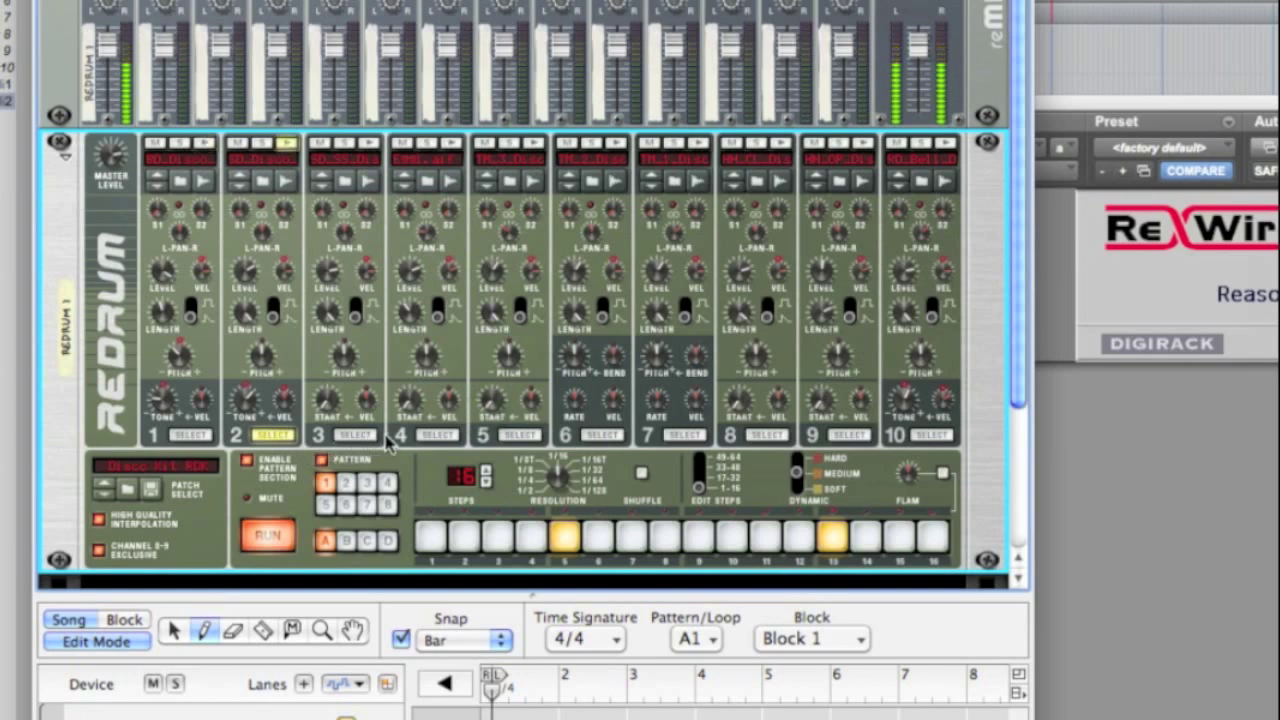
Step: Audition drum 4, then give it hits on steps 1, 5, 9 and 13
left_click(450, 146)
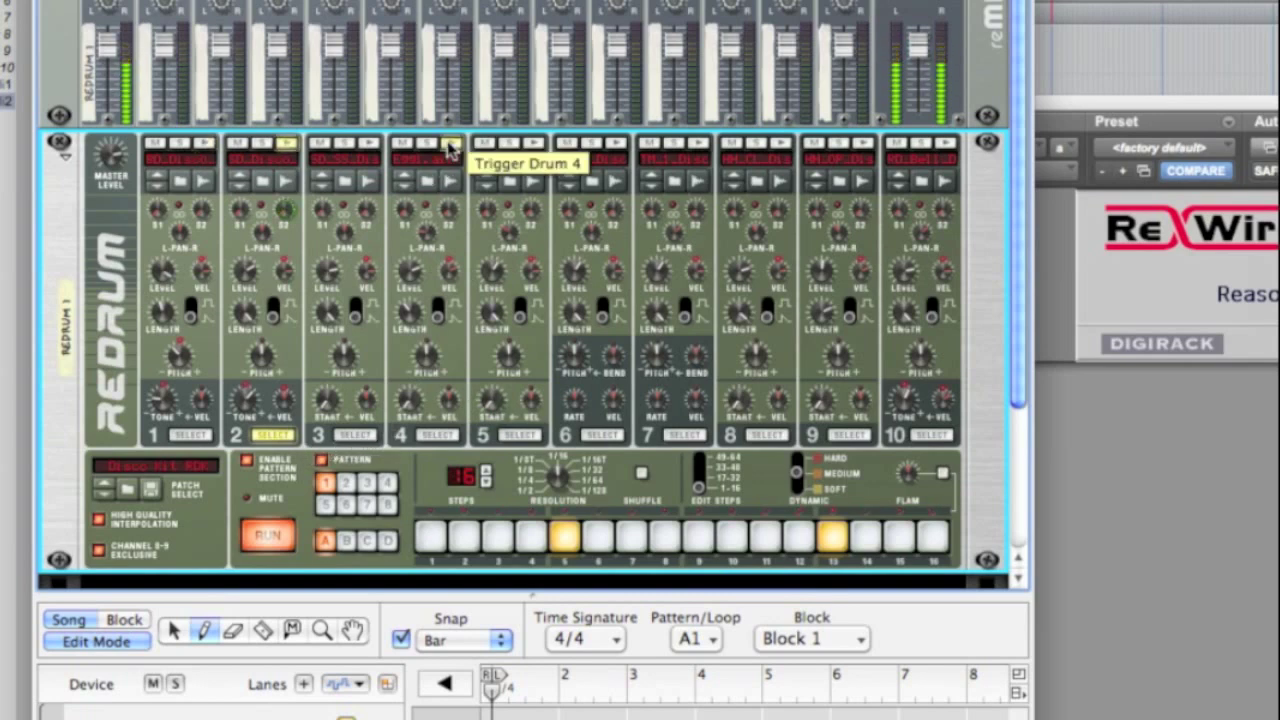
left_click(437, 435)
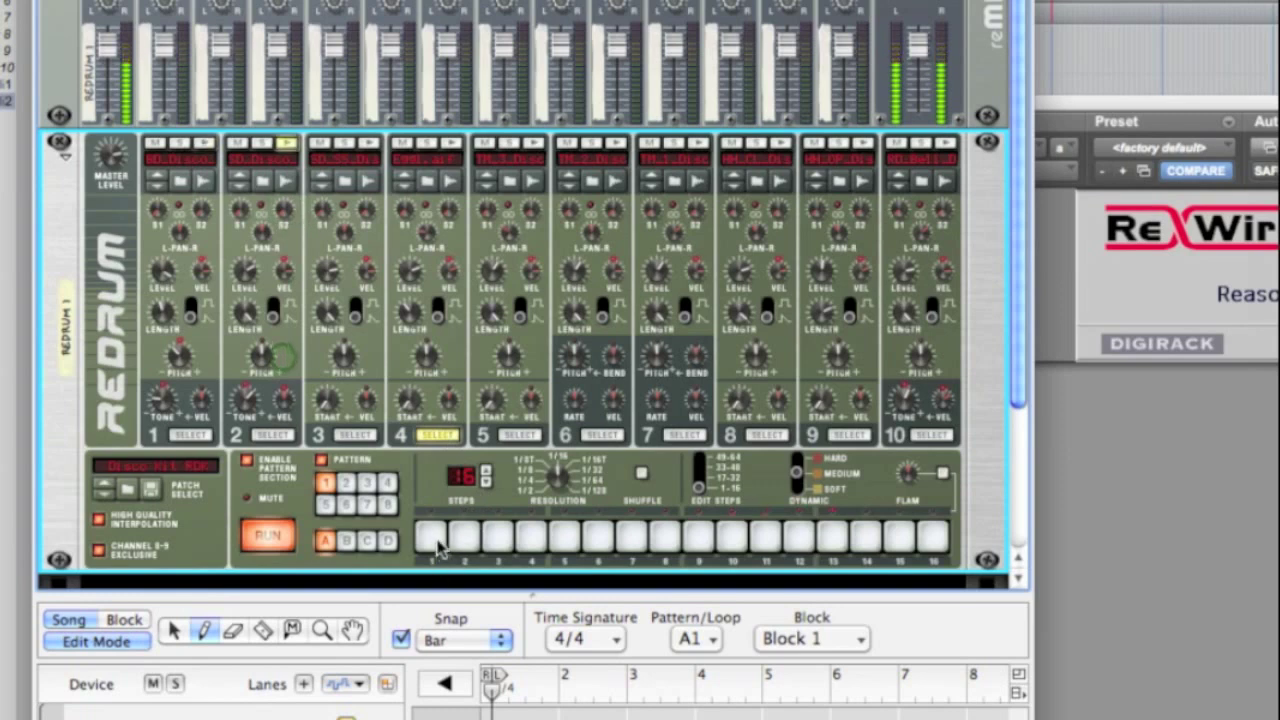
left_click(432, 538)
left_click(564, 537)
left_click(665, 537)
left_click(698, 537)
left_click(665, 537)
left_click(832, 537)
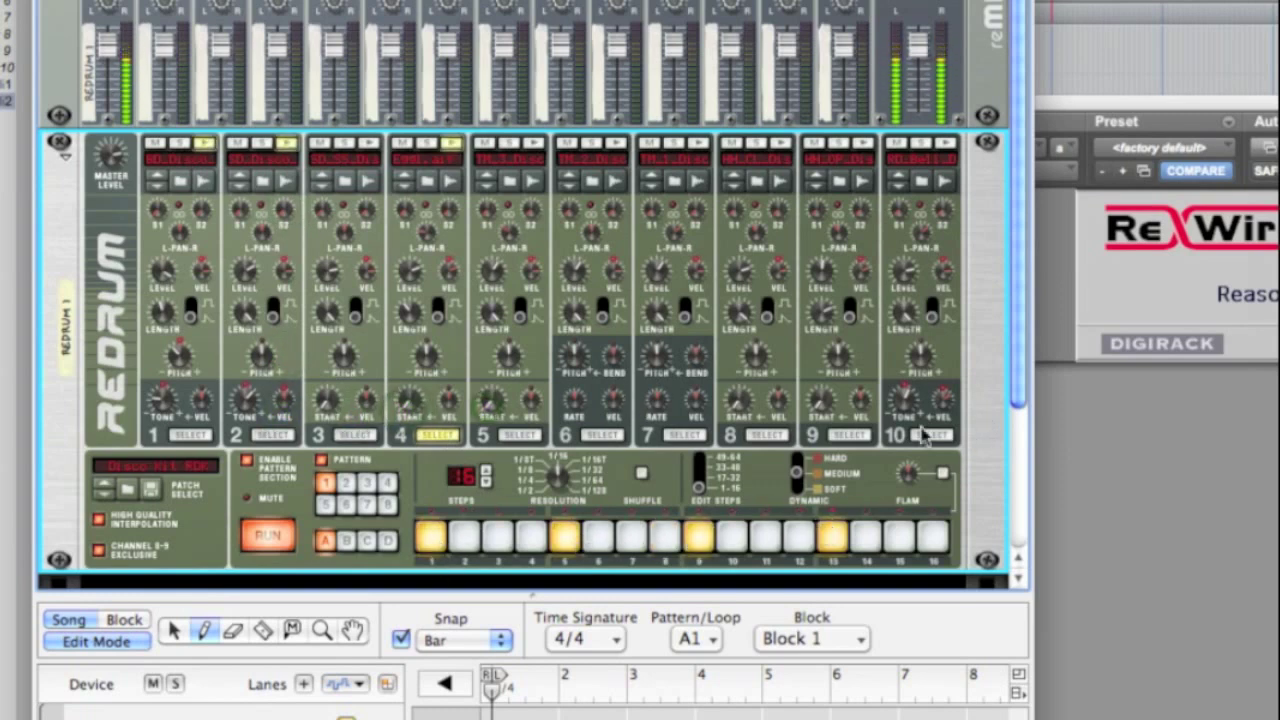
Step: Add drum 4 hits on steps 4, 8, 10, 14, 15 and 16
left_click(531, 537)
left_click(665, 537)
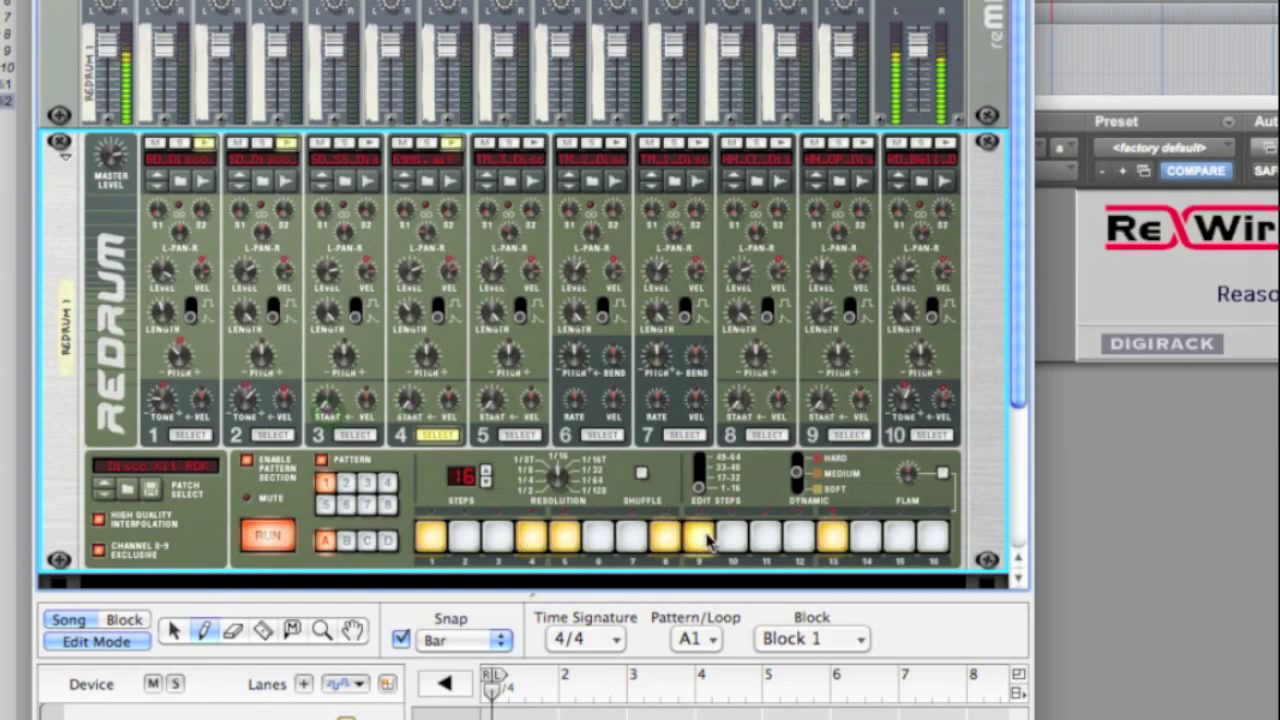
left_click(731, 537)
left_click(865, 537)
left_click(898, 537)
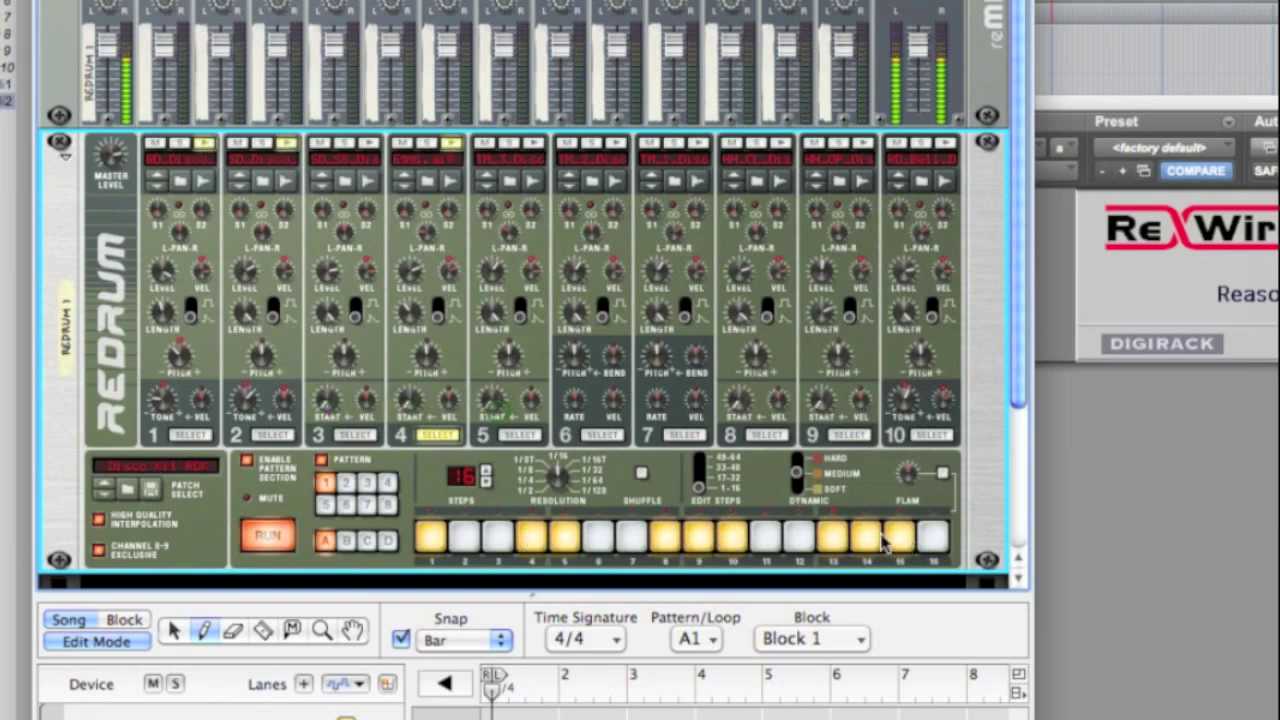
left_click(932, 537)
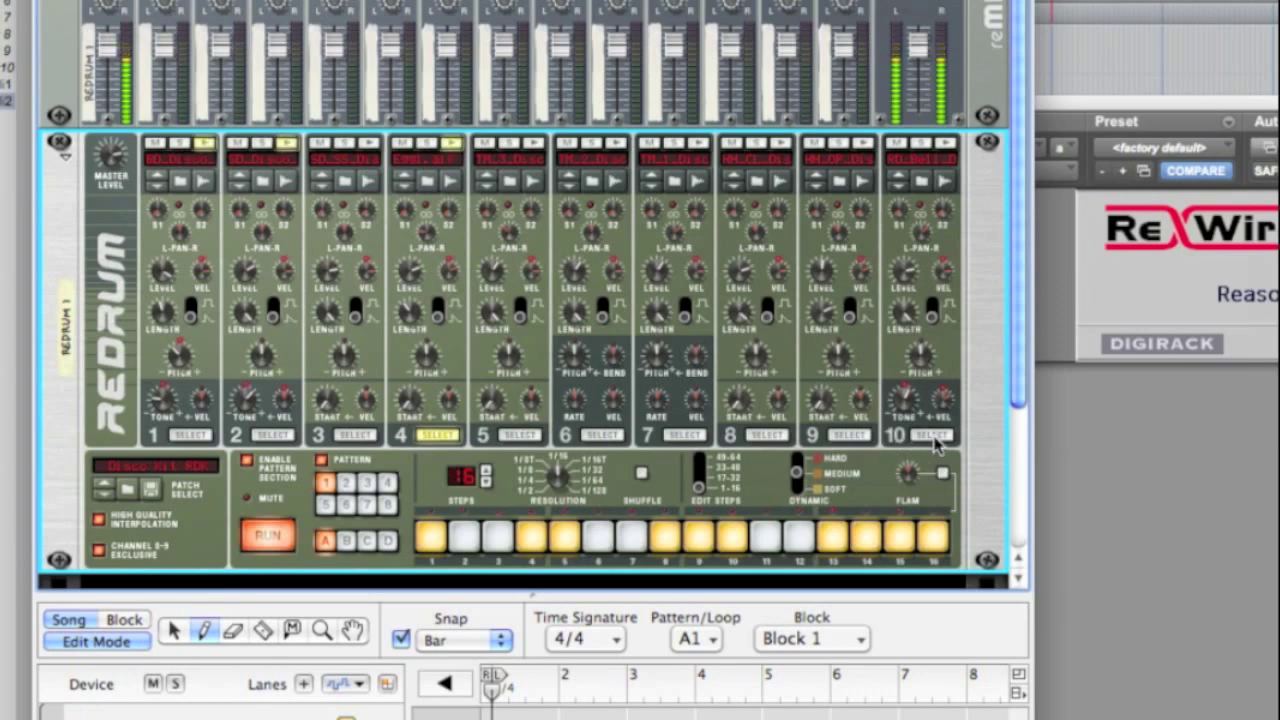
Step: Program drum 10 on steps 1, 5, 9 and 13, then stop playback
left_click(933, 436)
left_click(432, 538)
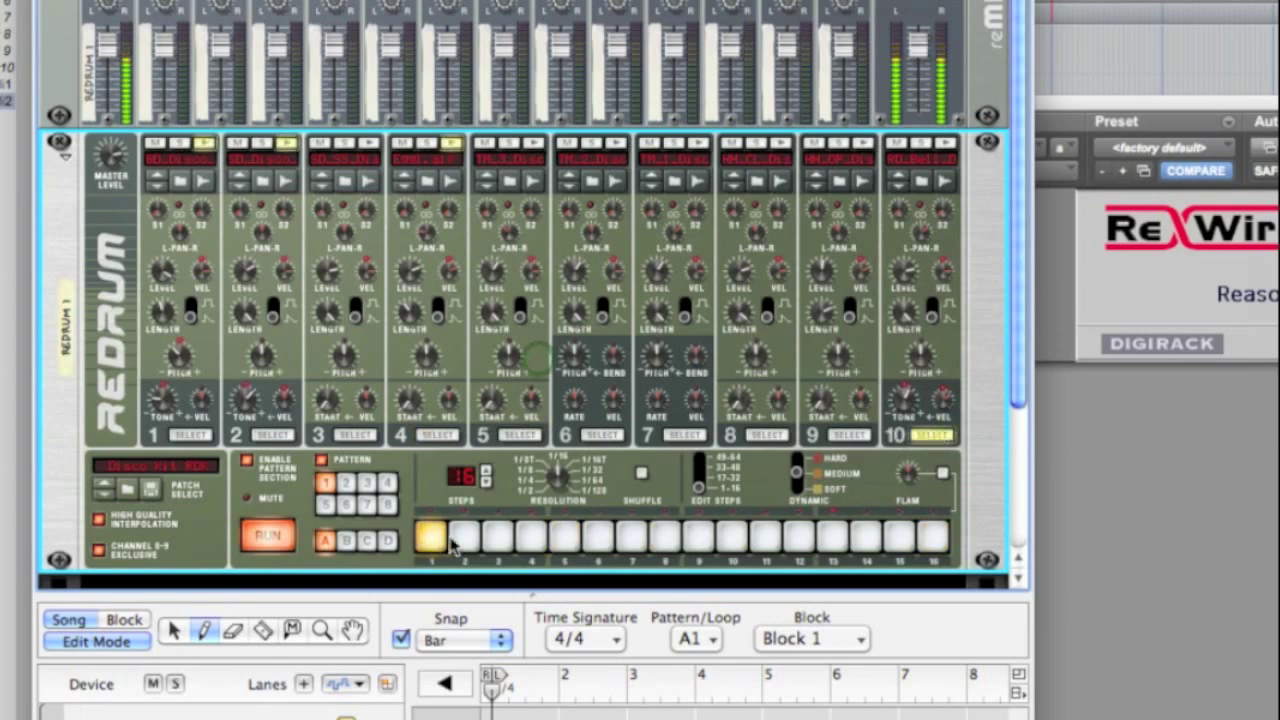
left_click(564, 537)
left_click(698, 537)
left_click(832, 538)
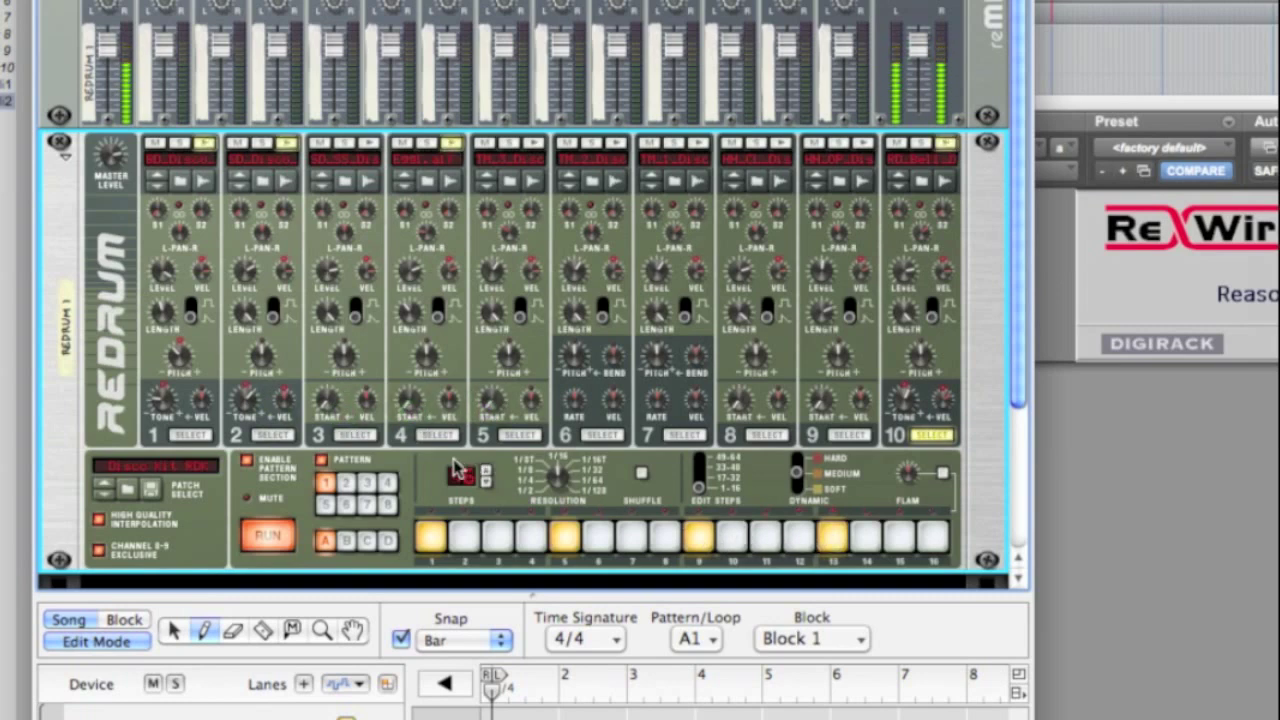
left_click(266, 537)
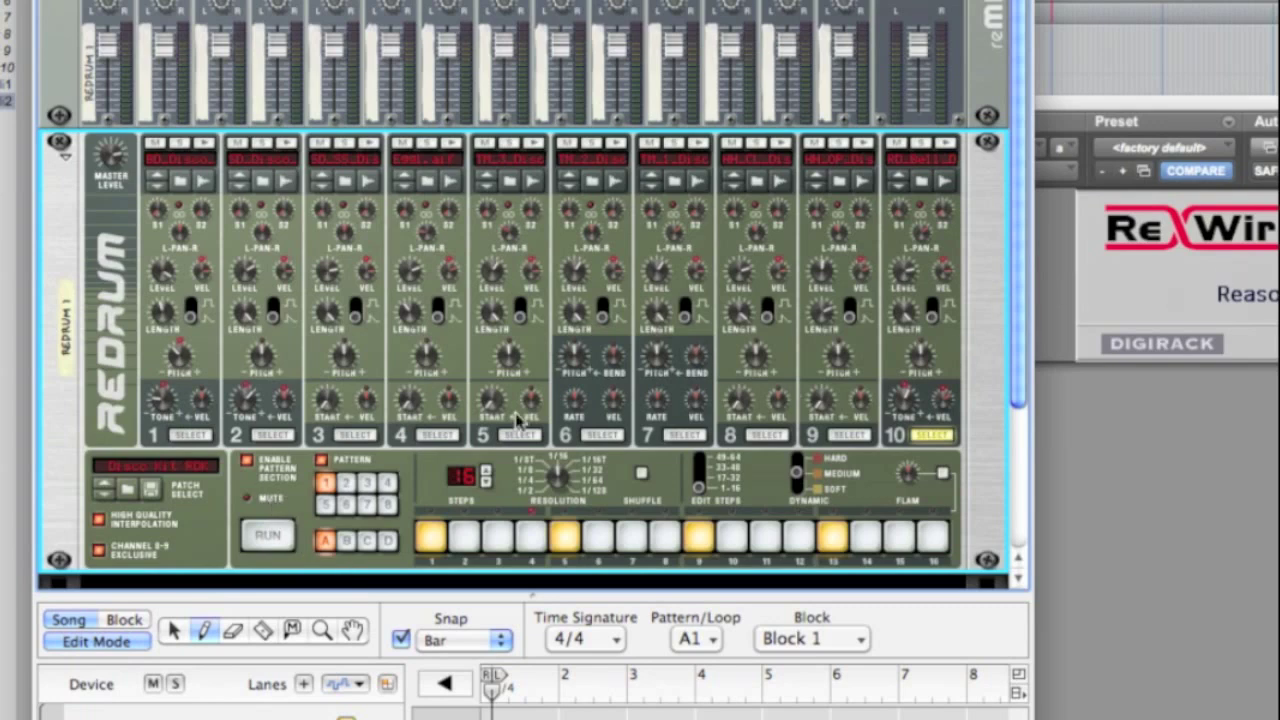
mouse_move(238, 418)
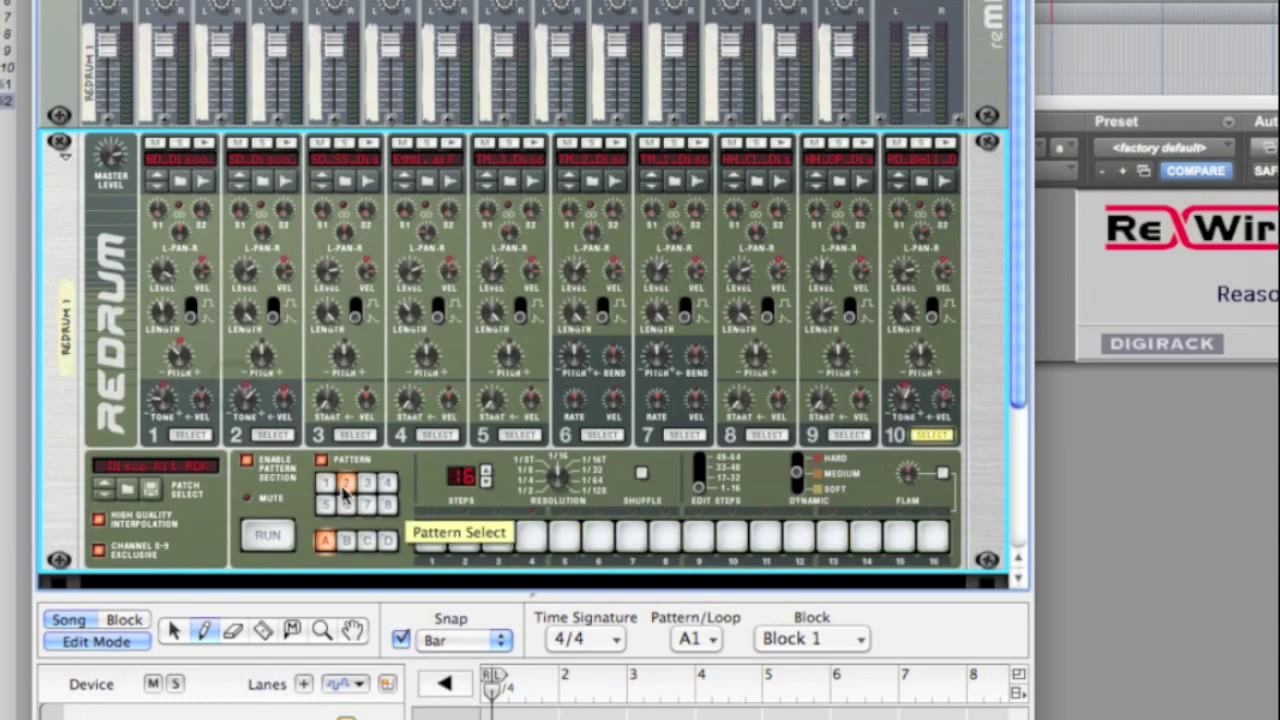
Step: Switch Redrum to the empty pattern 2
left_click(345, 483)
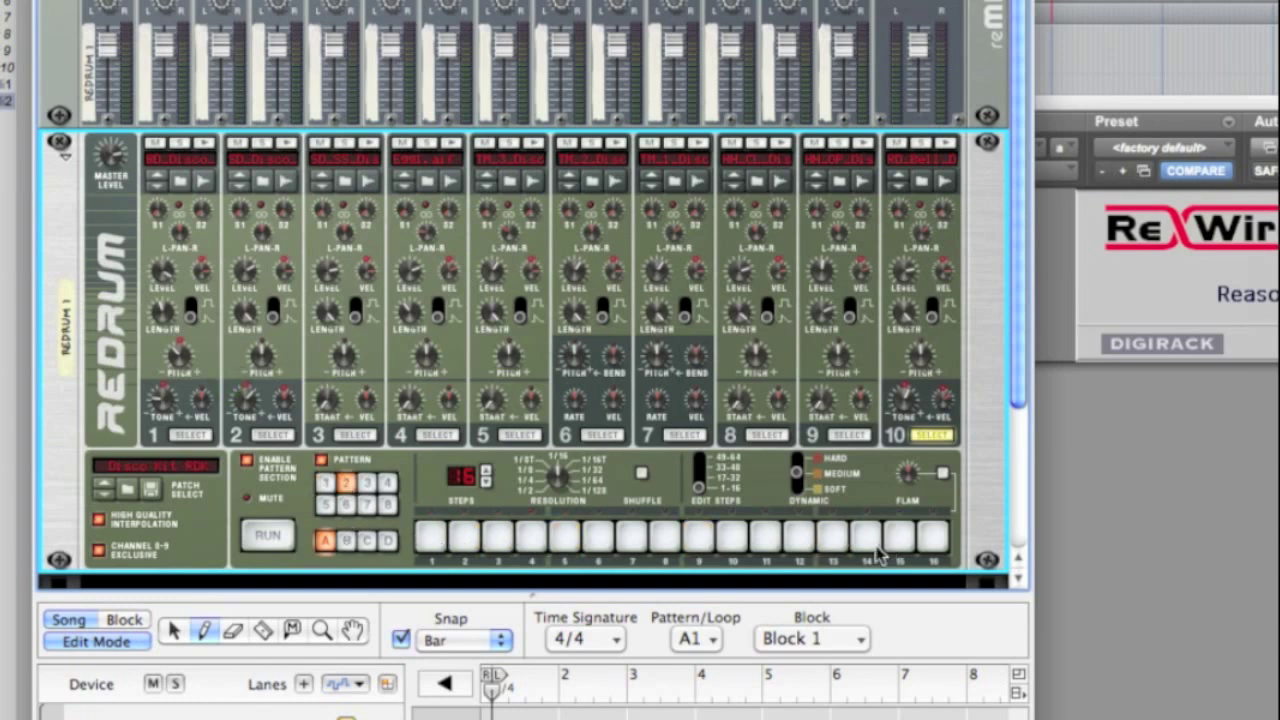
Step: On pattern 2 with playback running, give channel 1 hits on steps 1, 6, 9, 11 and 14
left_click(326, 484)
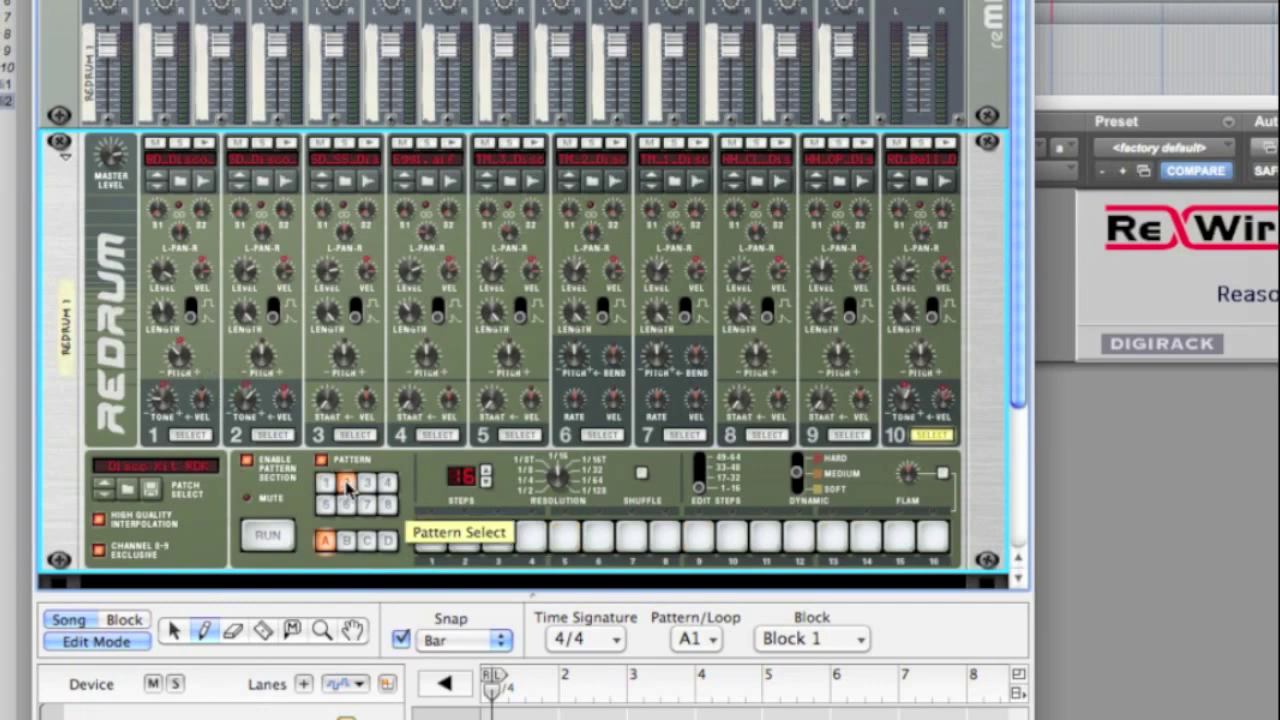
left_click(346, 486)
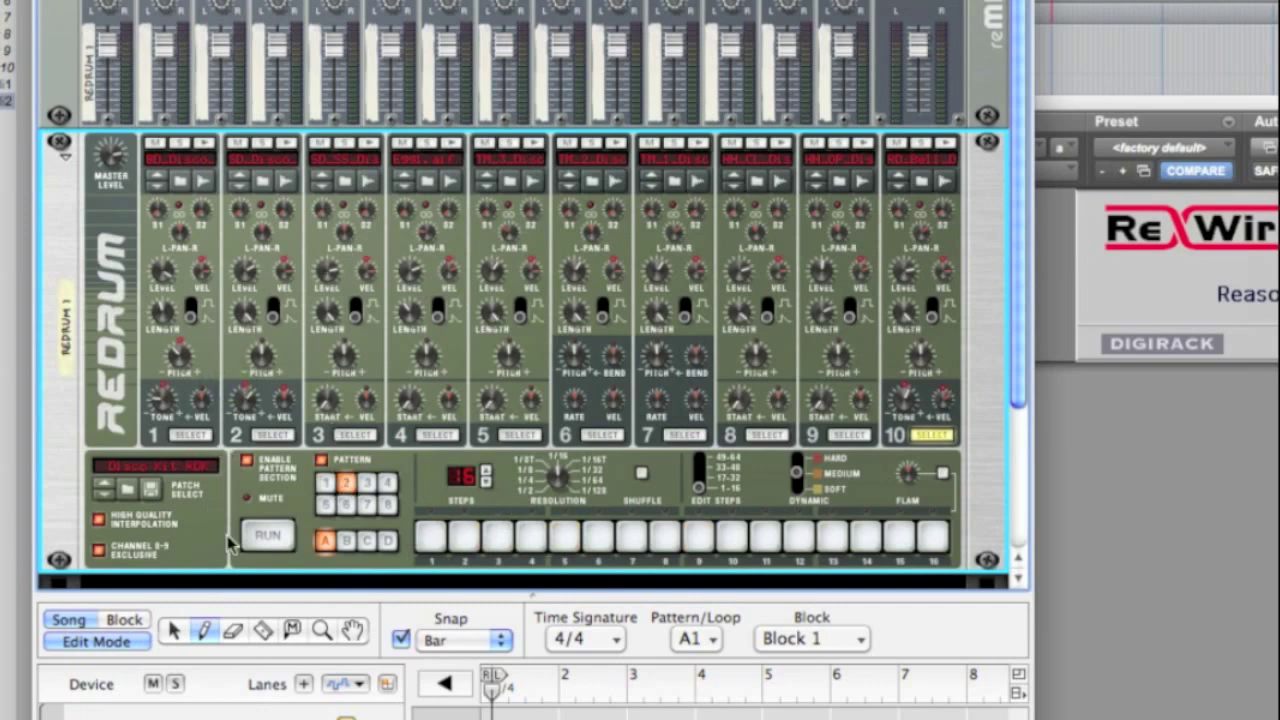
left_click(267, 535)
left_click(190, 435)
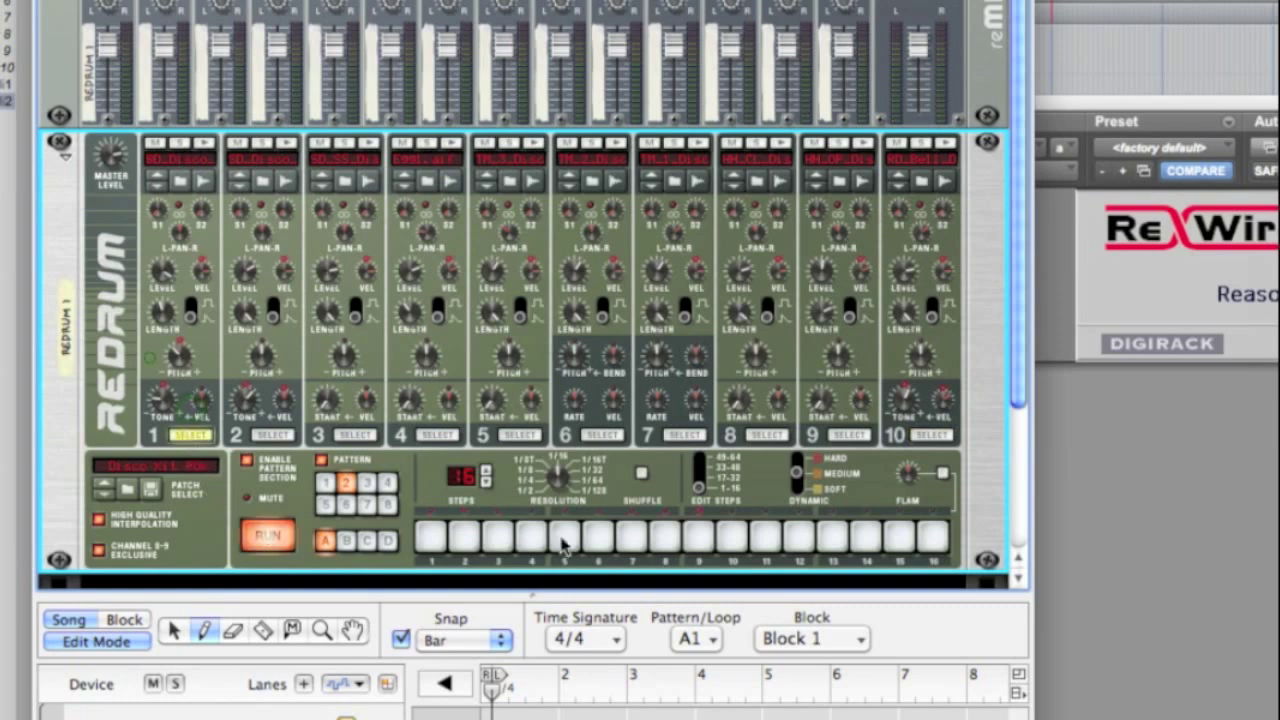
left_click(431, 537)
left_click(699, 537)
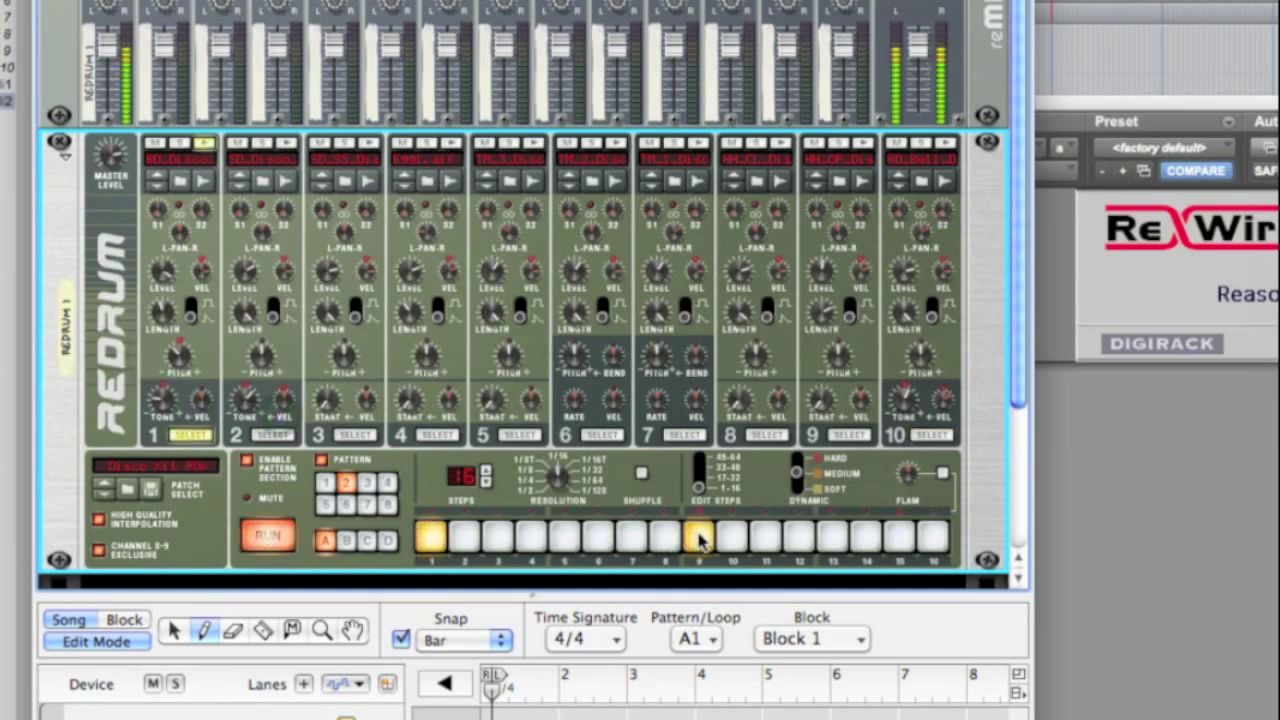
left_click(765, 537)
left_click(866, 537)
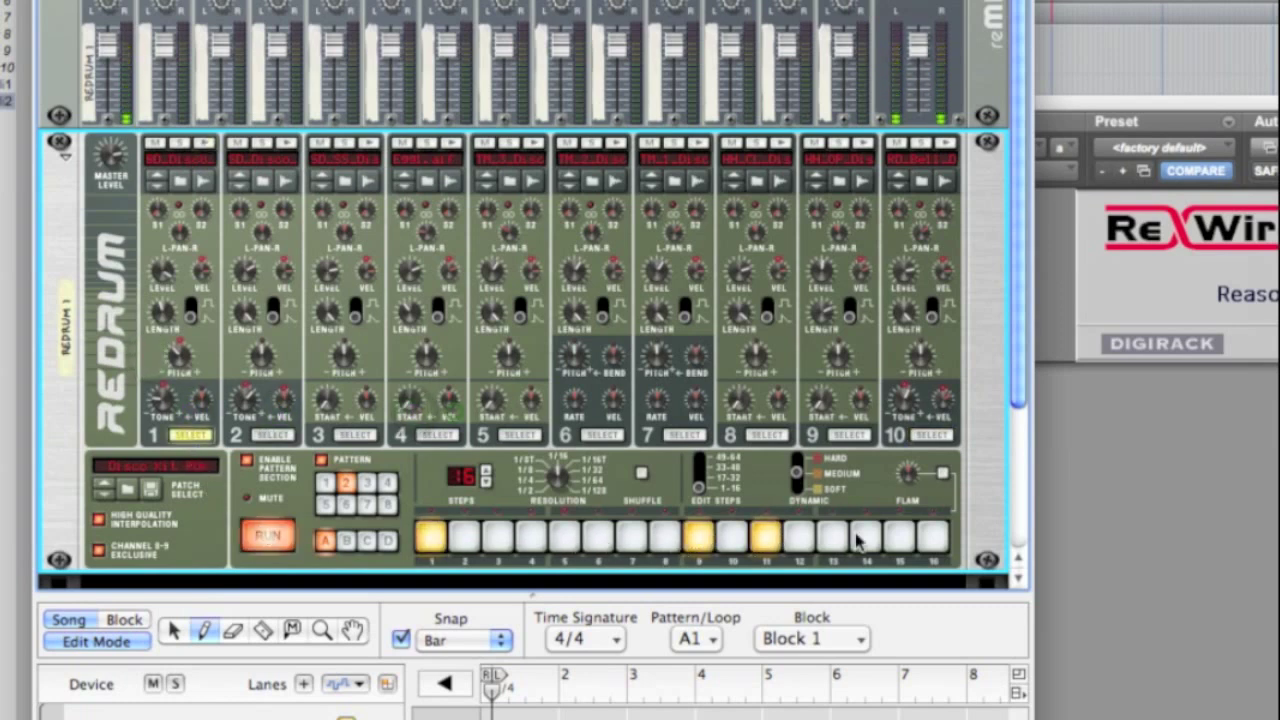
left_click(597, 537)
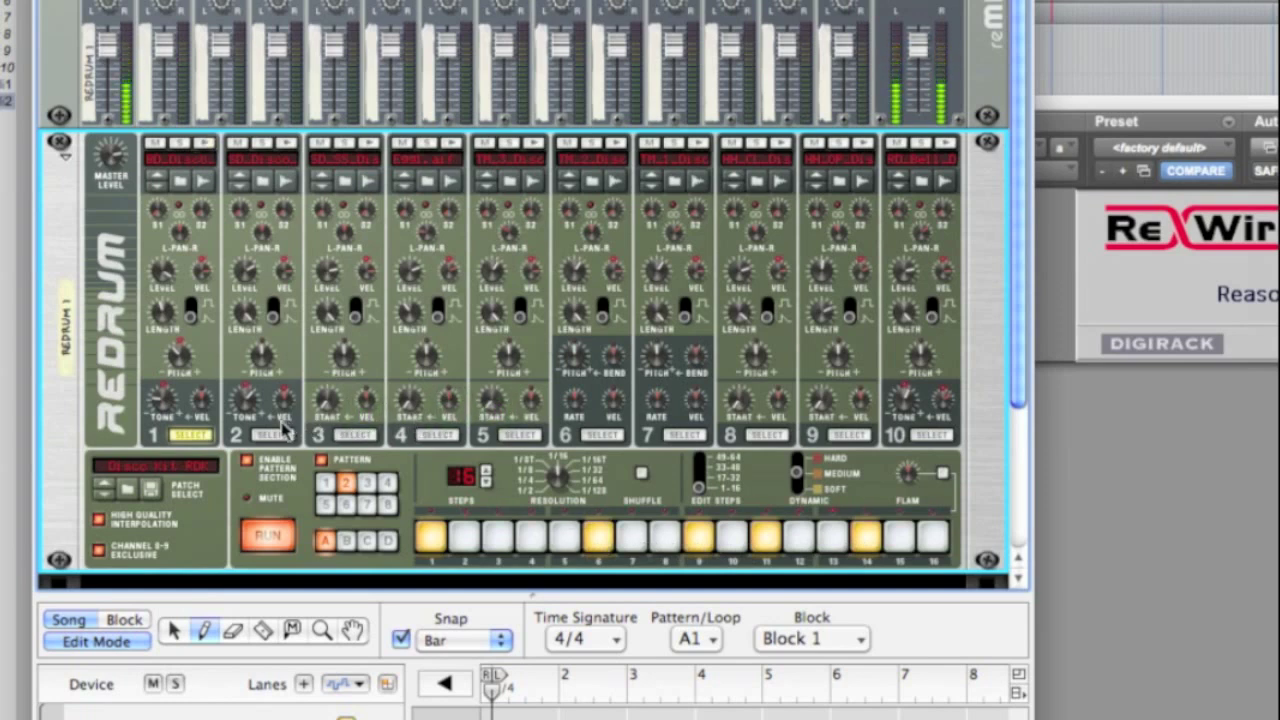
Step: Add a channel 2 hit on step 9 and fill all 16 steps for channel 4
left_click(272, 435)
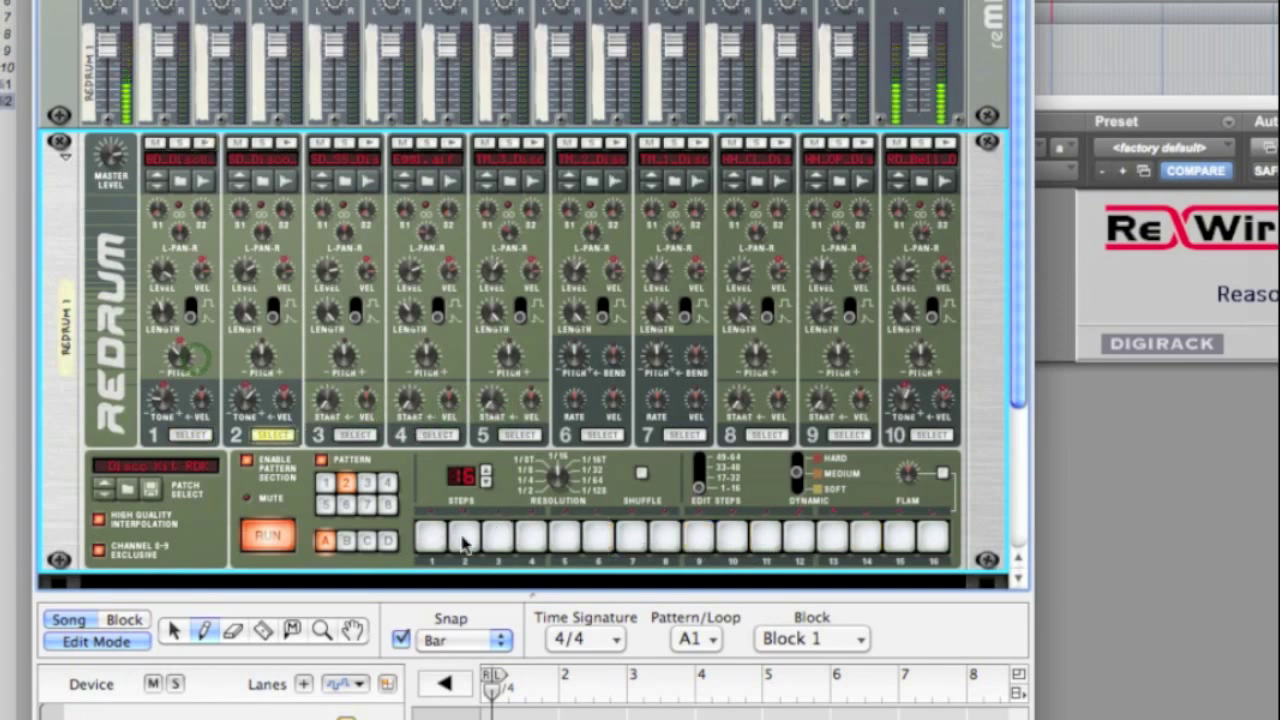
left_click(698, 537)
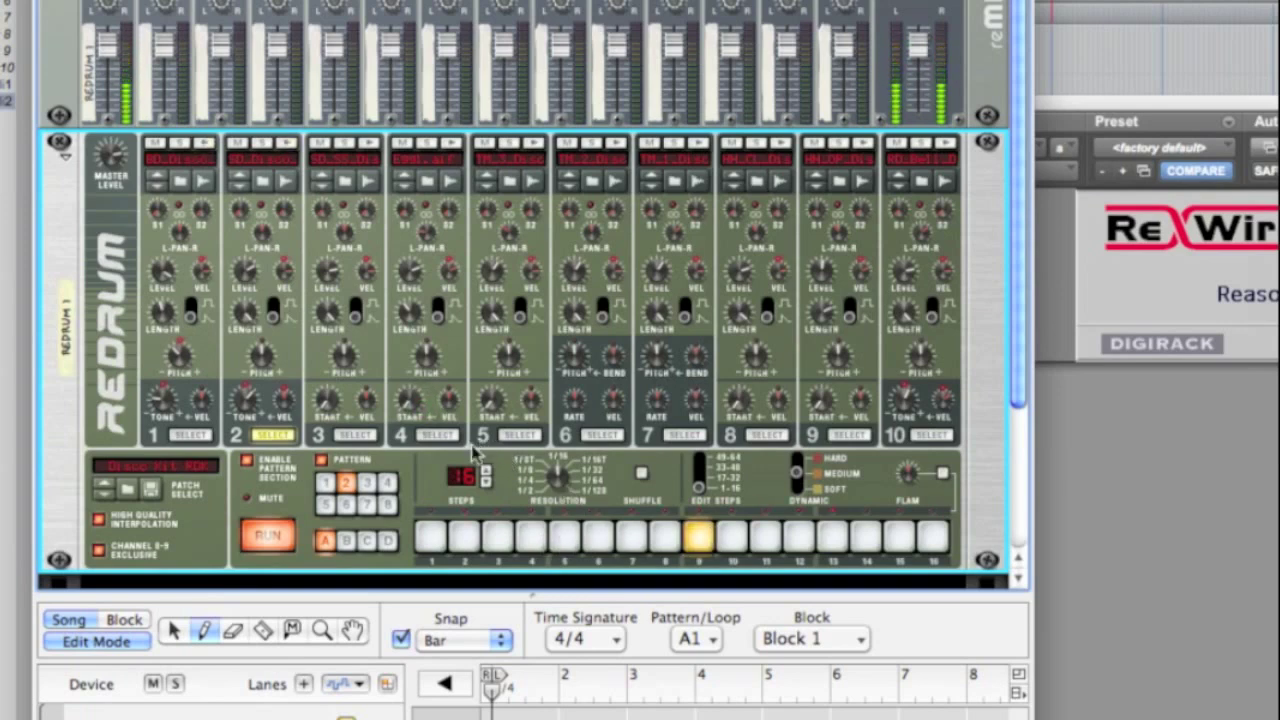
left_click(437, 436)
left_click_drag(447, 540, 935, 537)
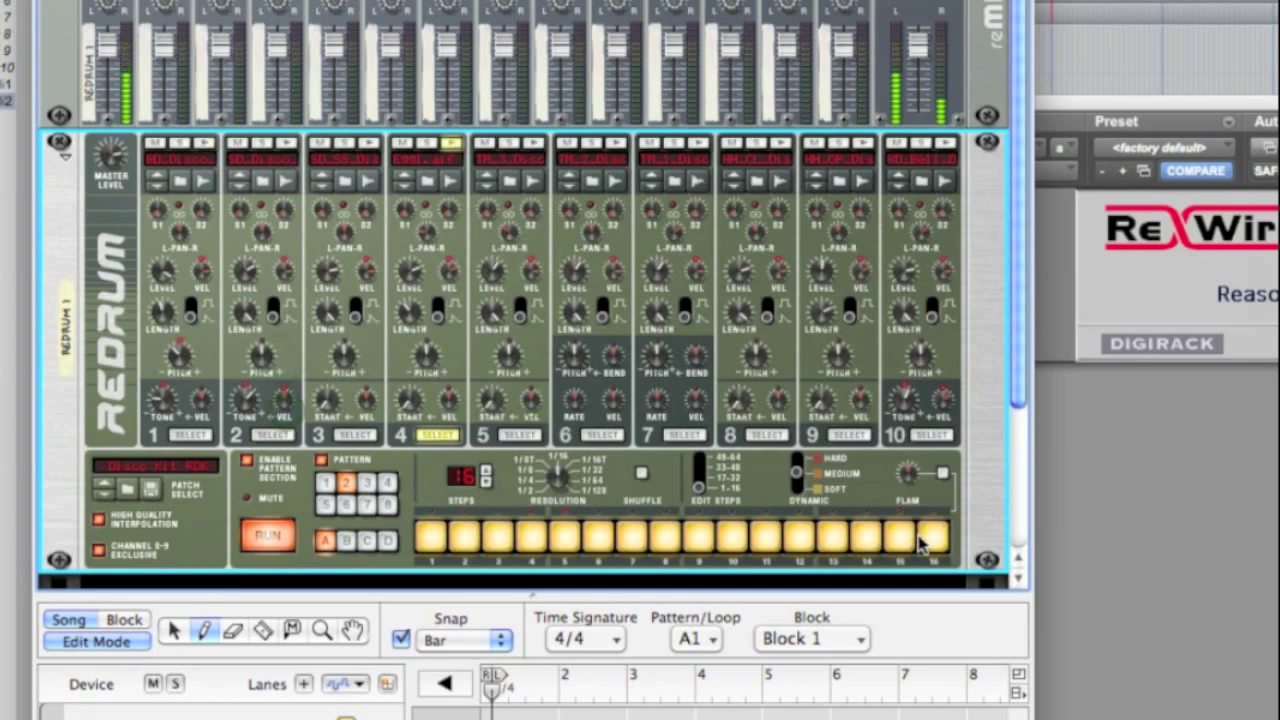
Step: Program channel 10 hits on steps 7, 11 and 14
left_click(932, 435)
left_click(632, 537)
left_click(832, 537)
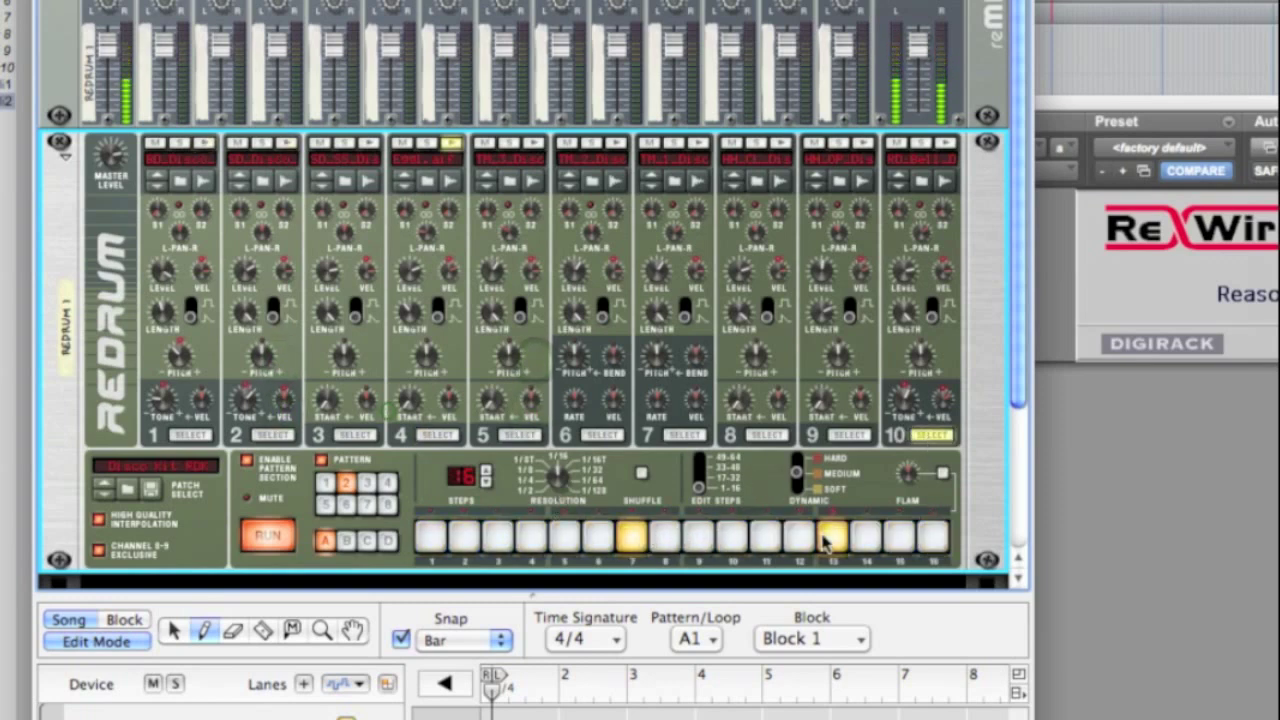
left_click(765, 537)
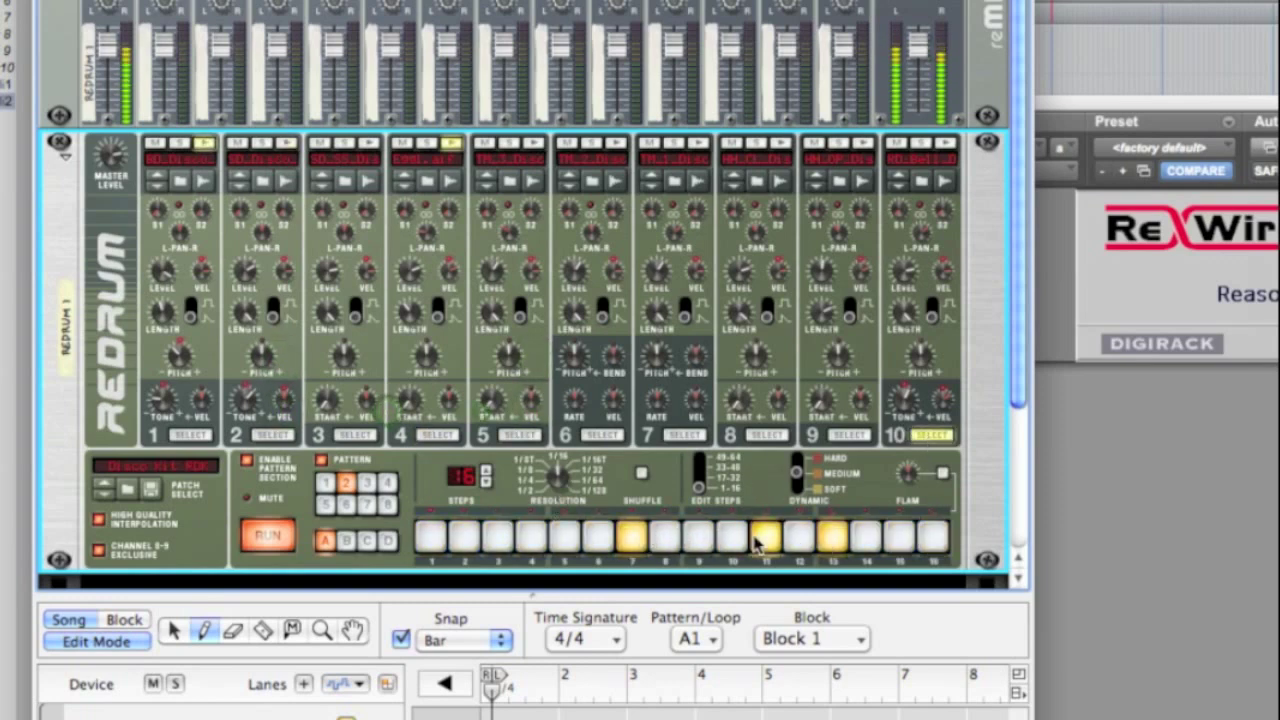
left_click(832, 537)
left_click(866, 537)
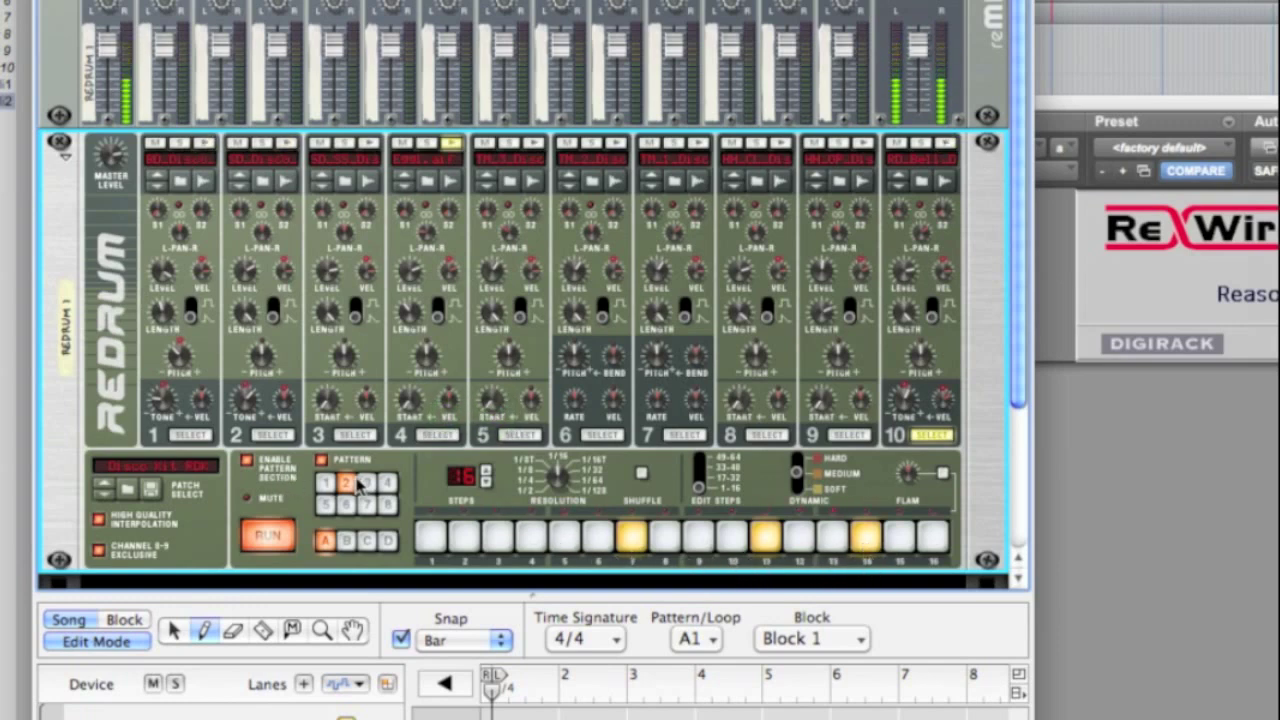
Step: From pattern 1, record switches to pattern 2 and back into a new Pattern Select lane
left_click(268, 535)
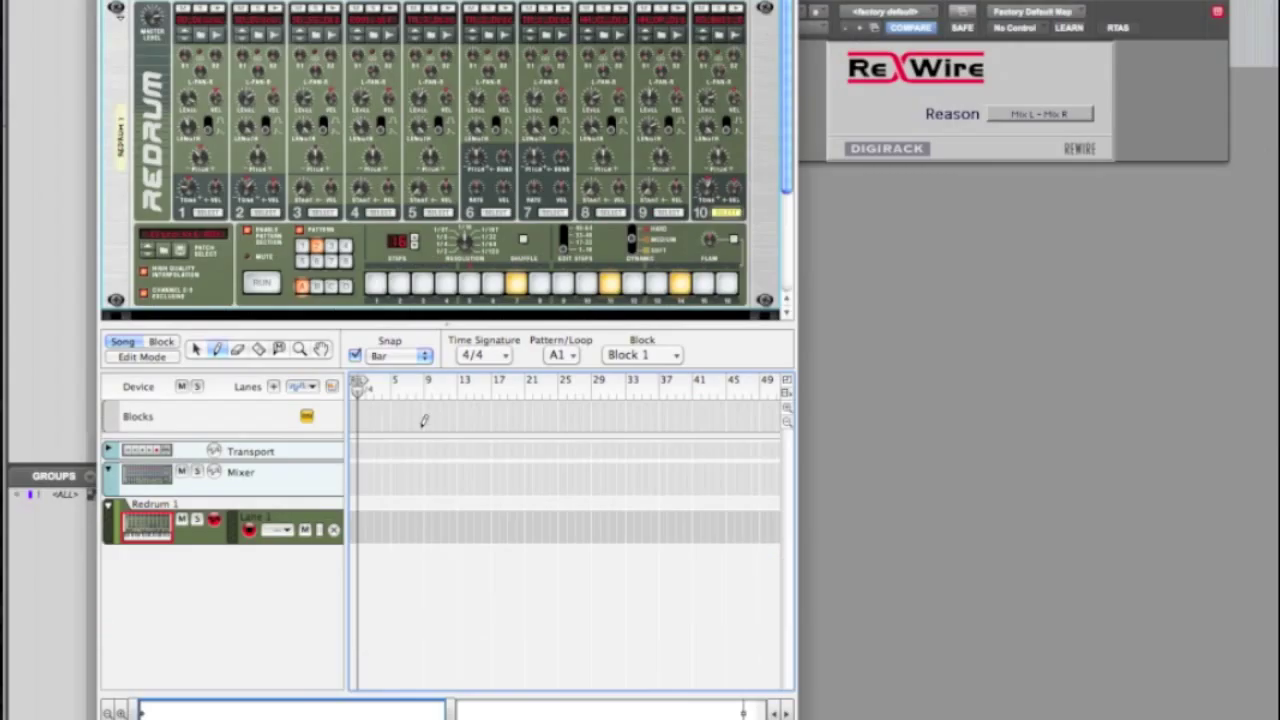
left_click(302, 246)
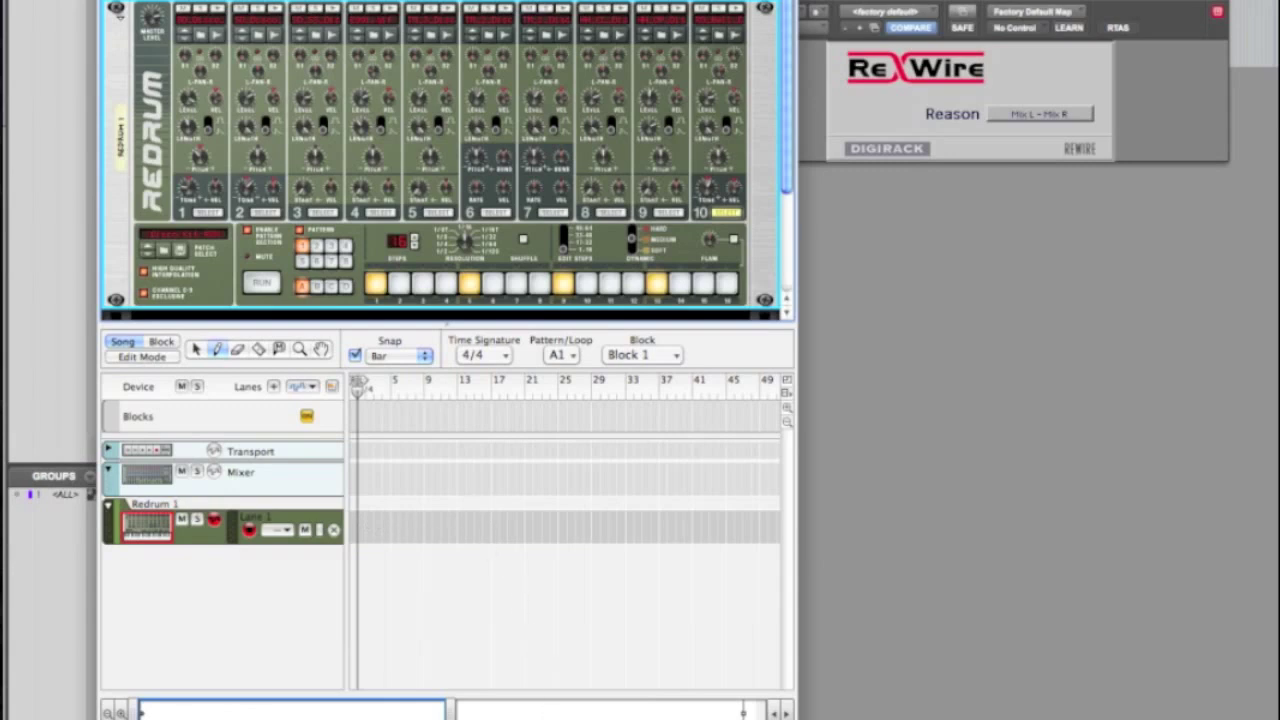
key("space")
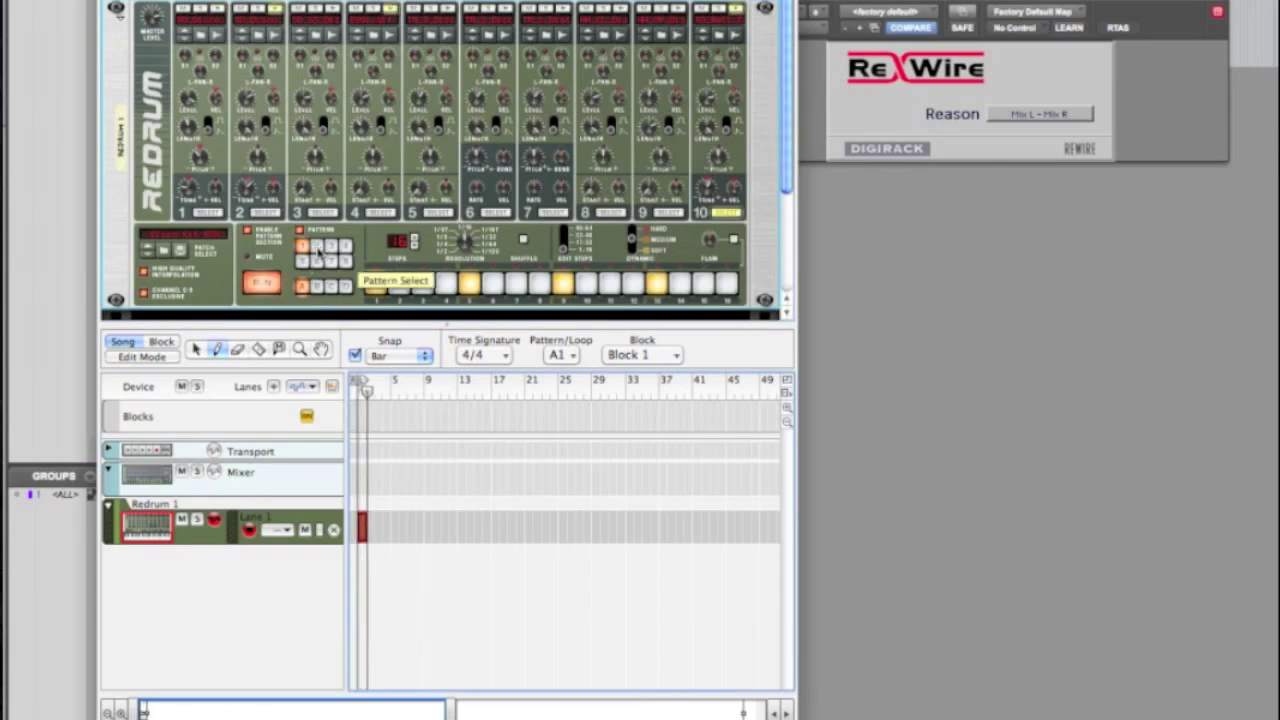
left_click(236, 388)
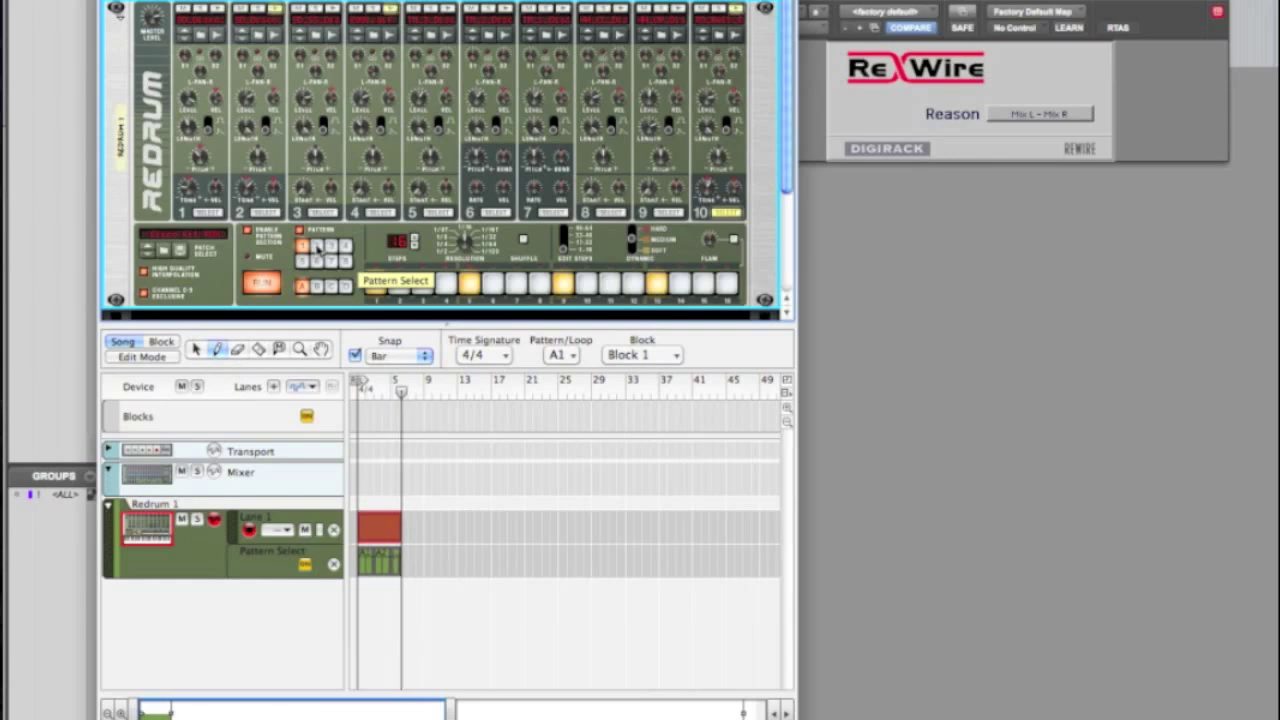
left_click(316, 246)
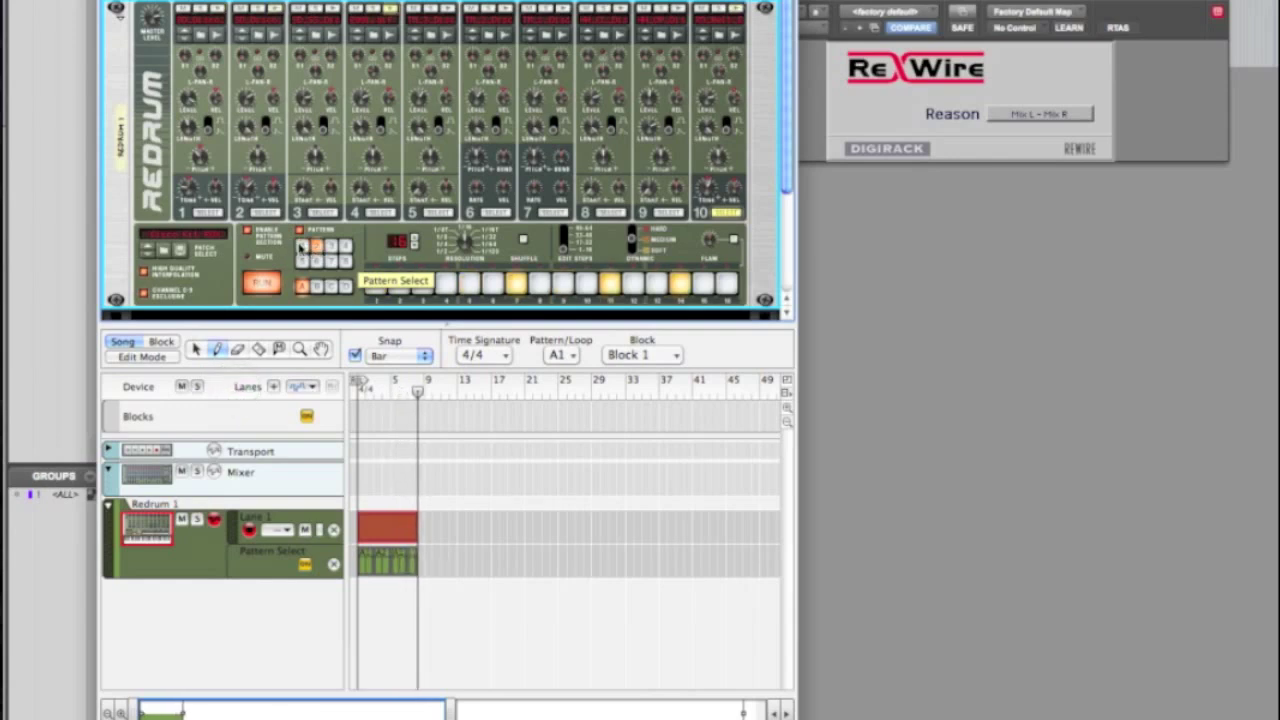
left_click(302, 246)
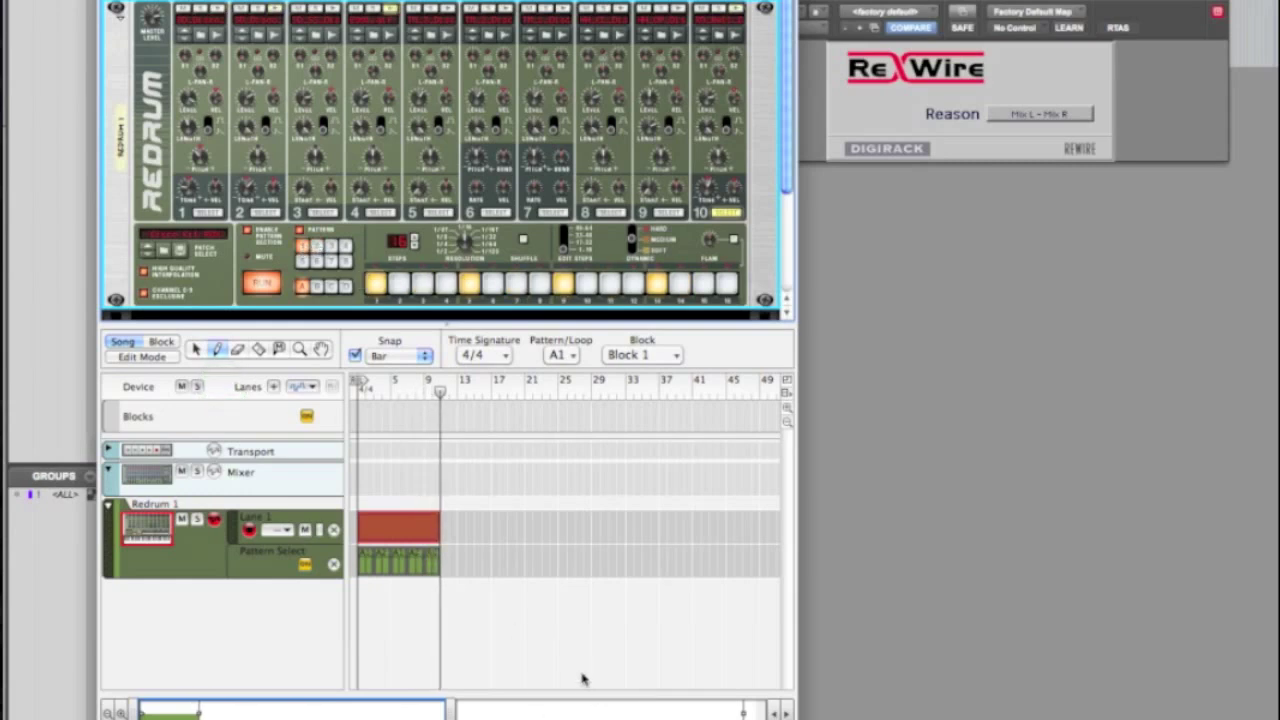
Step: Stop playback, zoom in on the A1/A2 clips, and toggle bank B back to A
key("space")
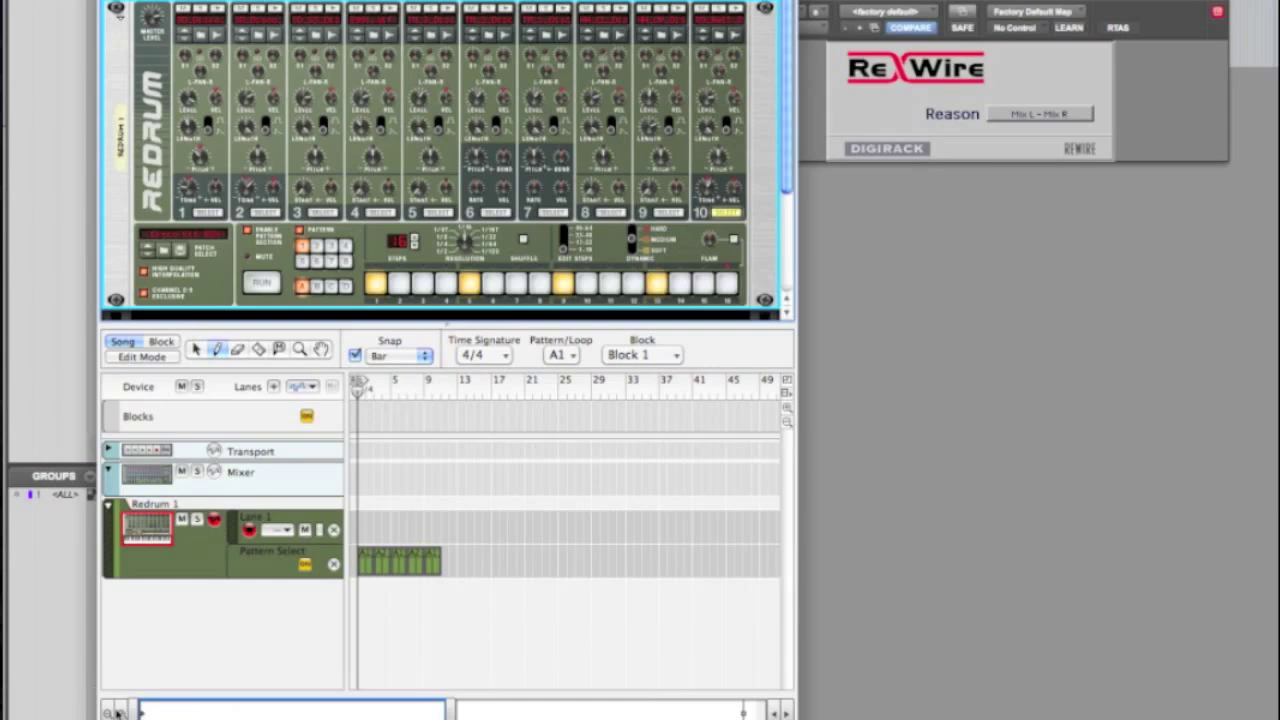
left_click_drag(117, 713, 117, 713)
left_click(372, 556)
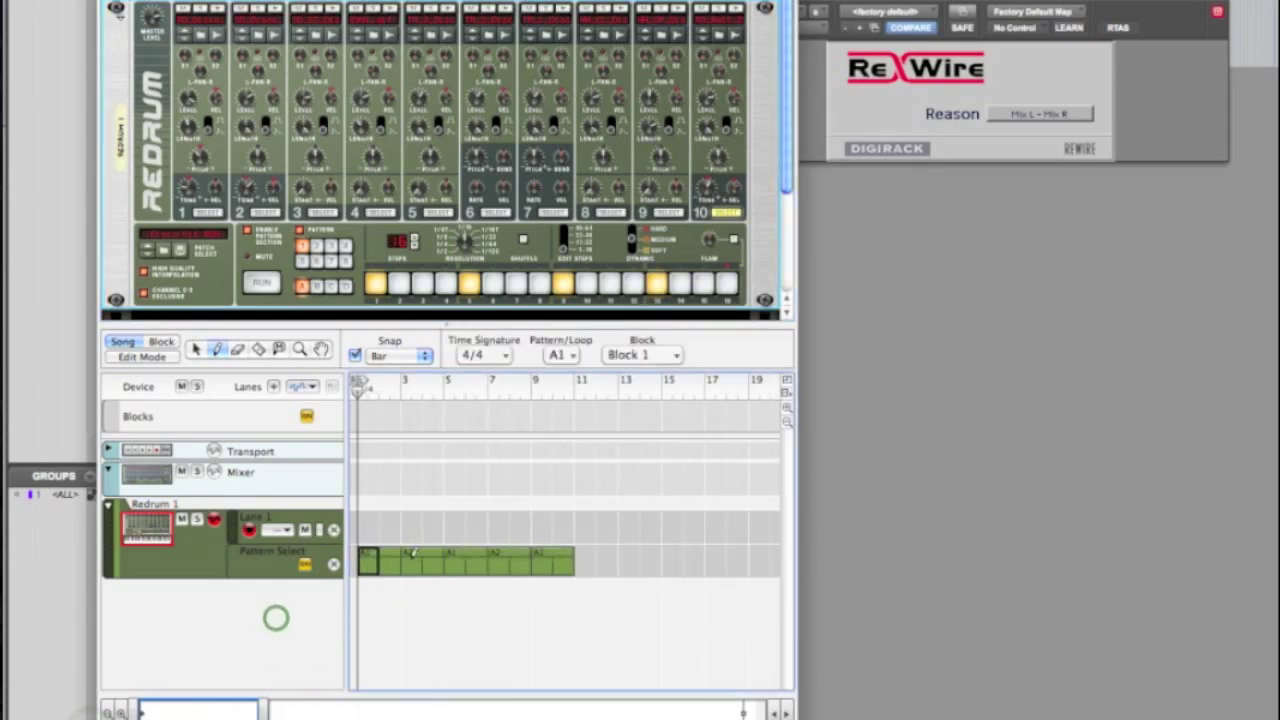
left_click(412, 556)
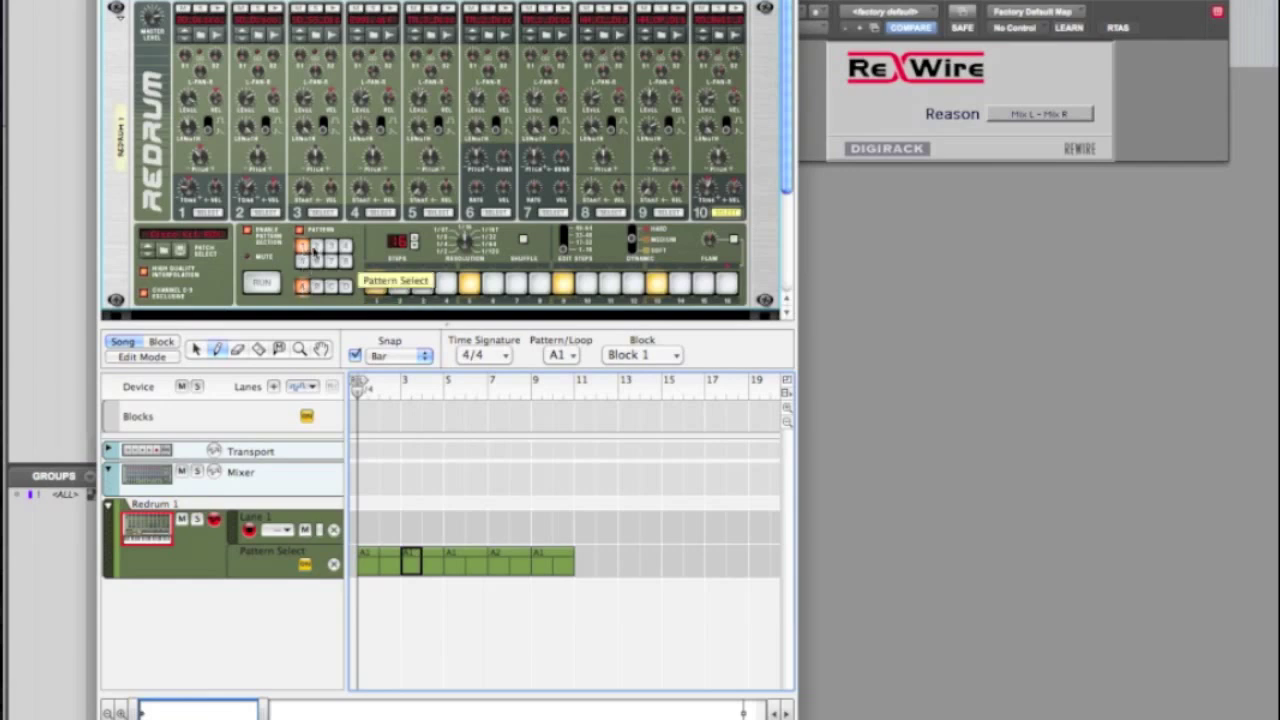
left_click(317, 287)
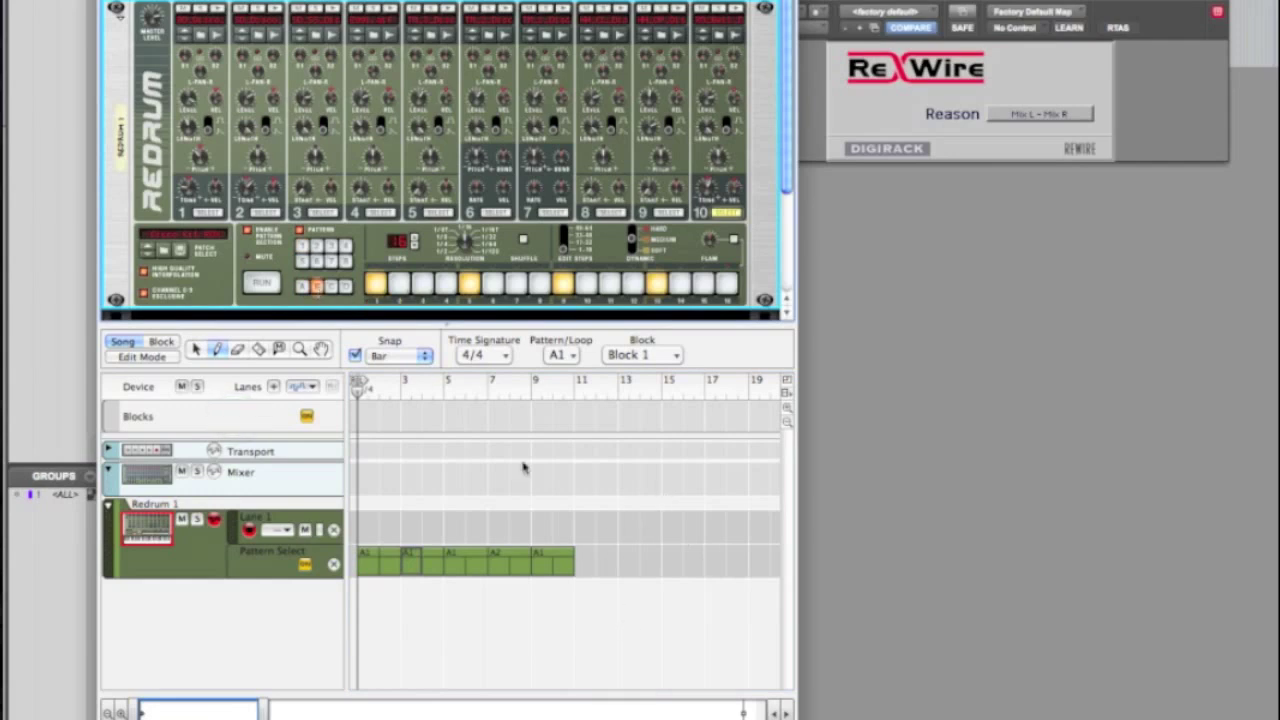
left_click(302, 287)
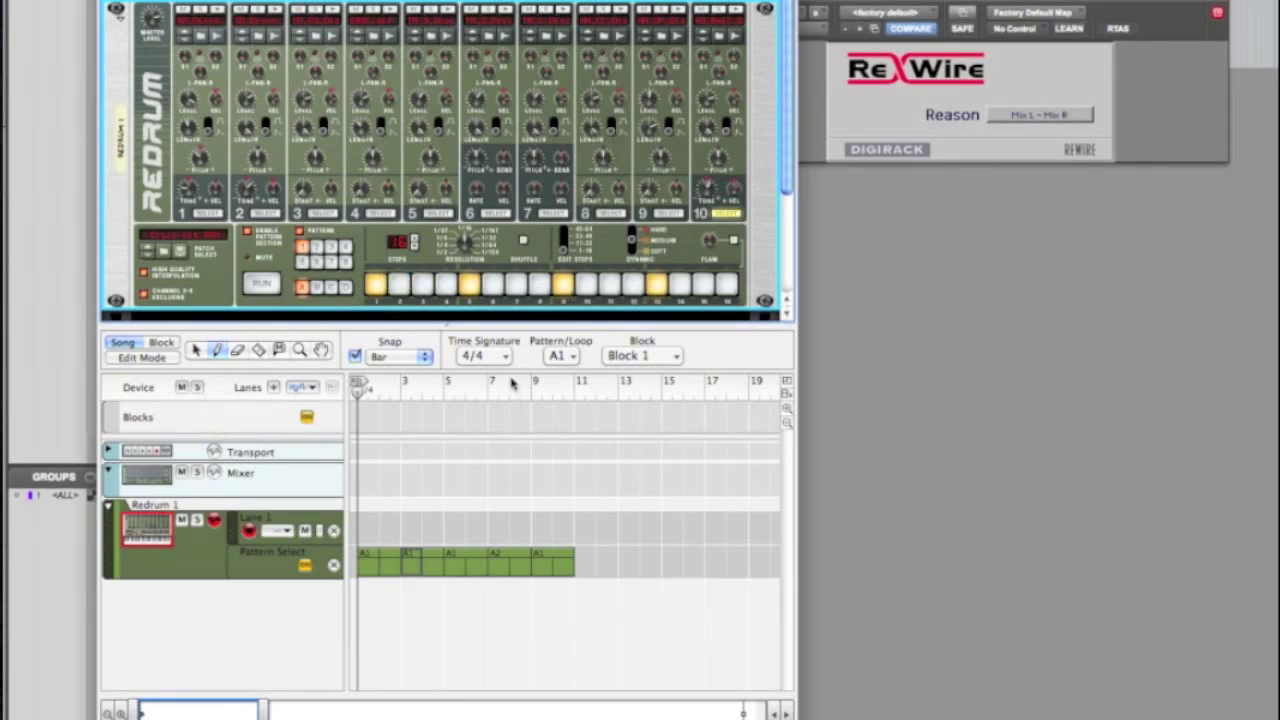
Step: Load House Kit 03.drp from Redrum's kit list, then stop playback
left_click(183, 236)
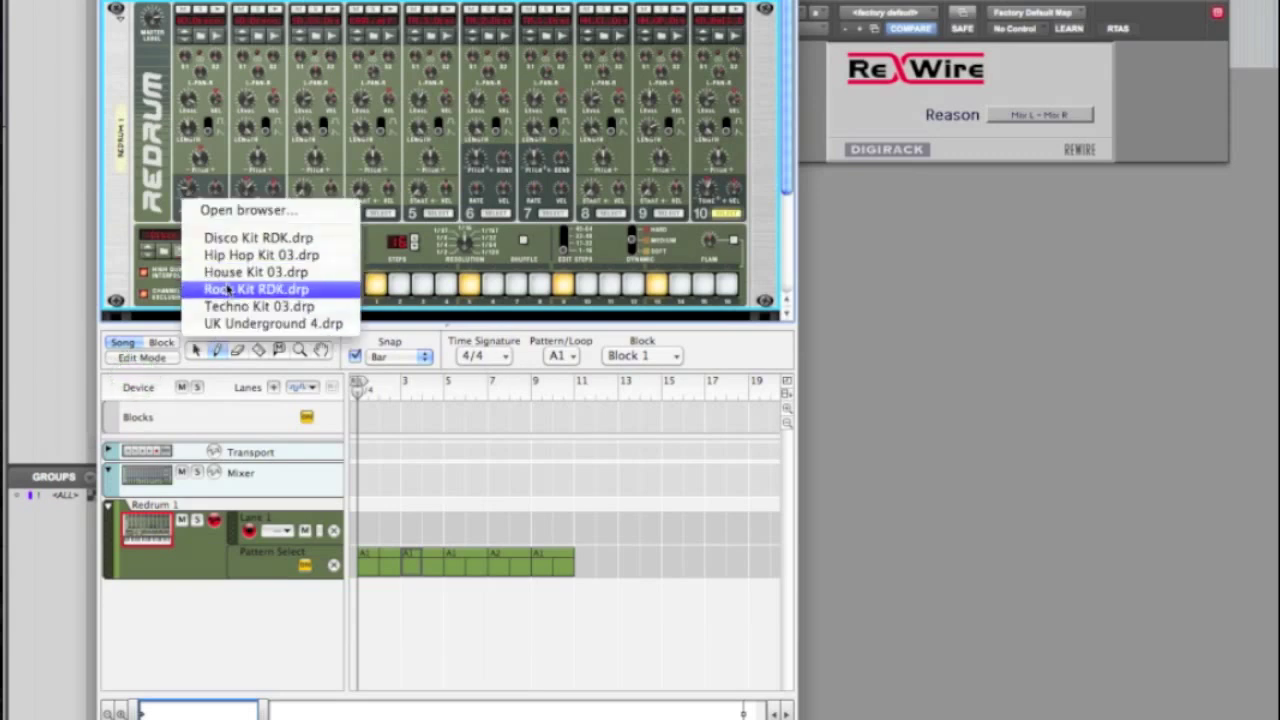
left_click(118, 238)
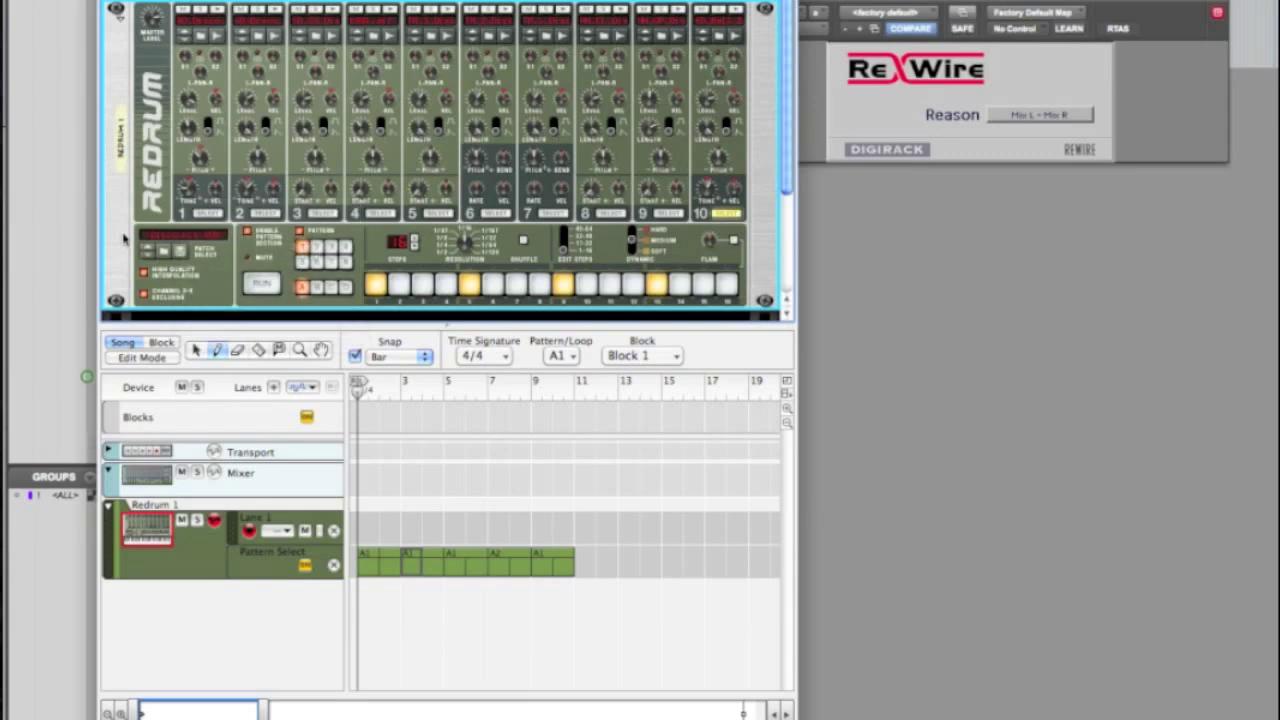
left_click(170, 242)
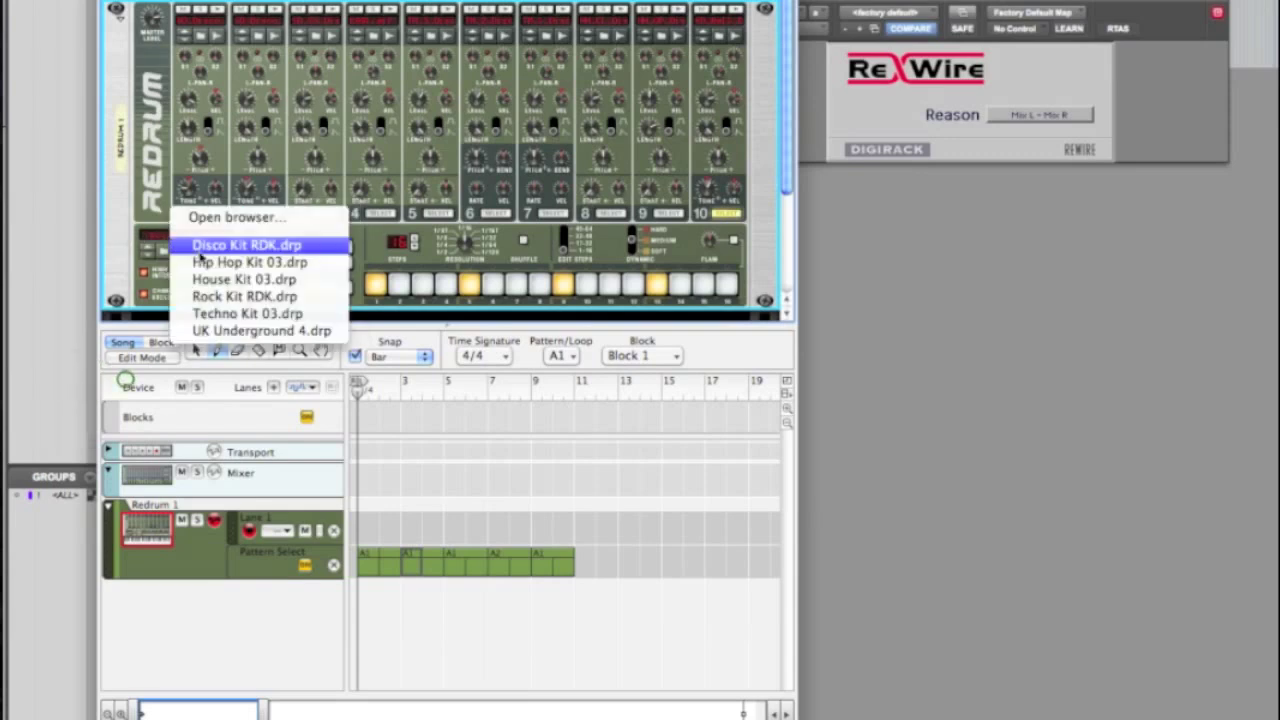
left_click(205, 281)
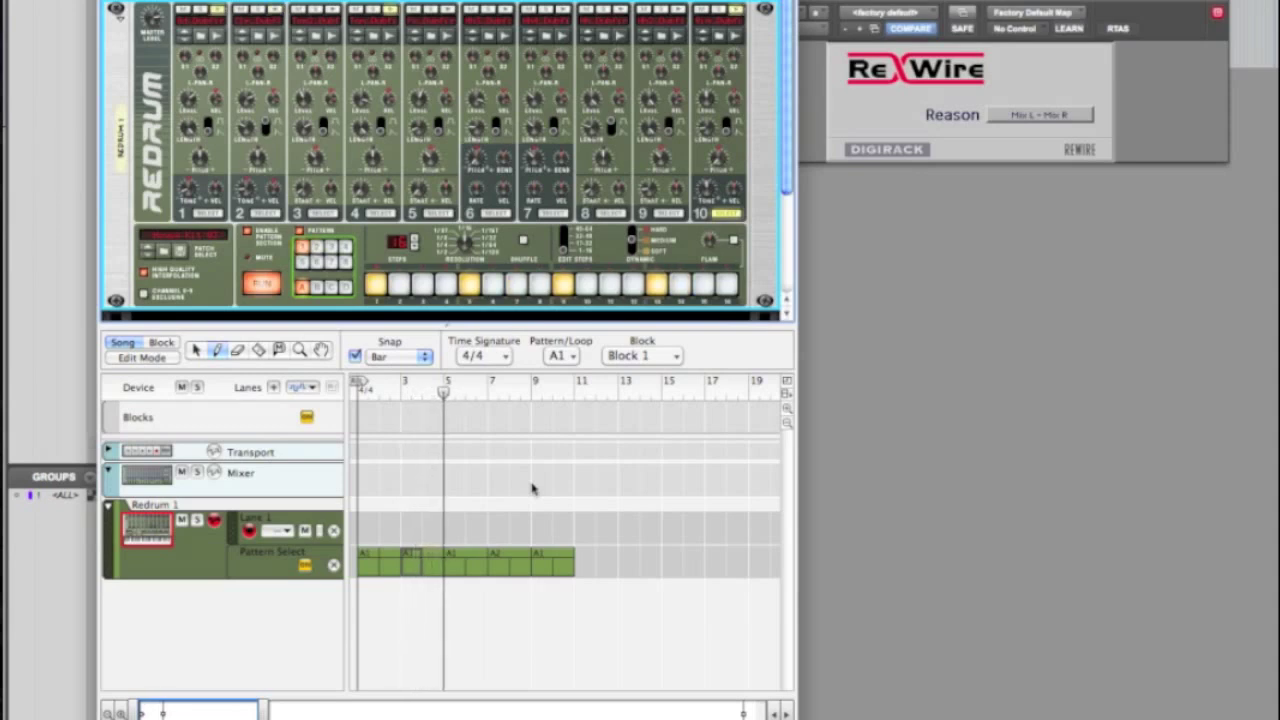
key("space")
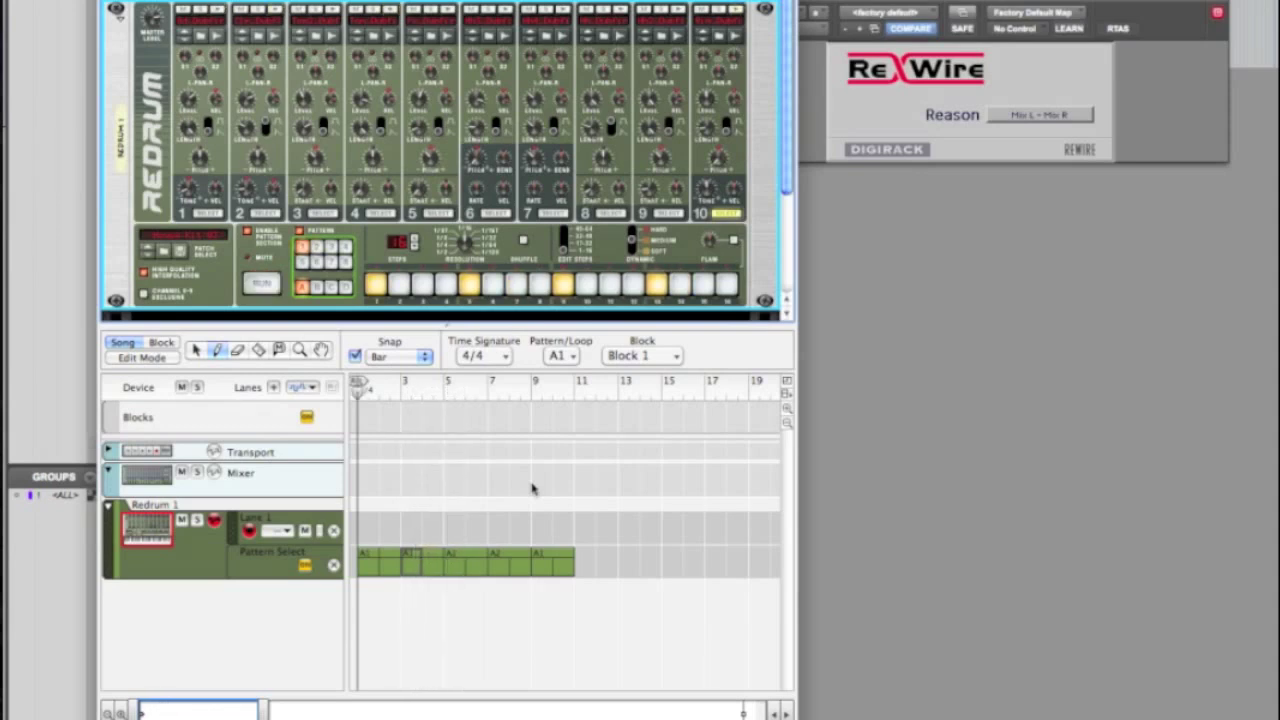